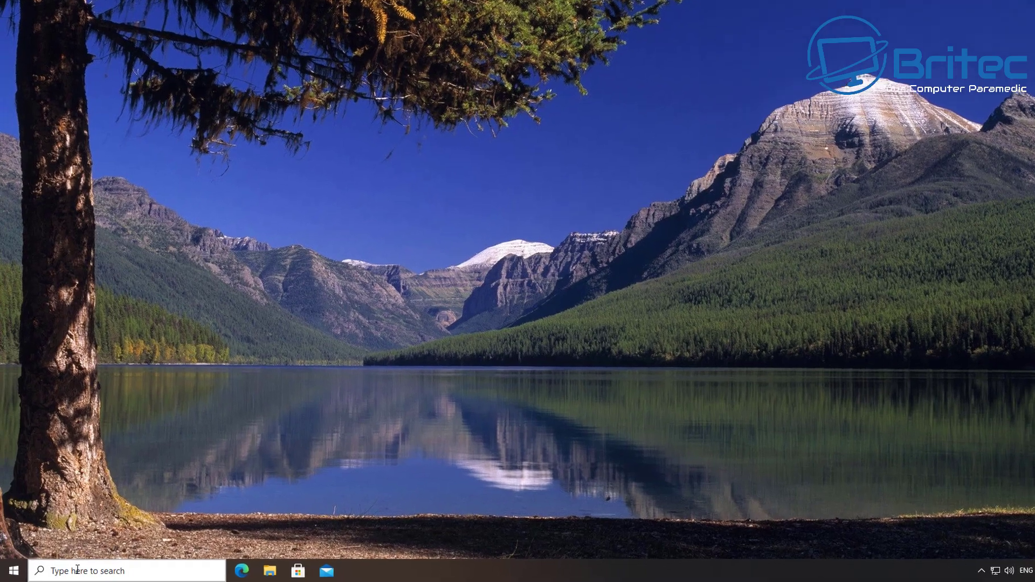
# Search Windows for 'trouble' and open the Troubleshoot settings page.
pyautogui.click(72, 570)
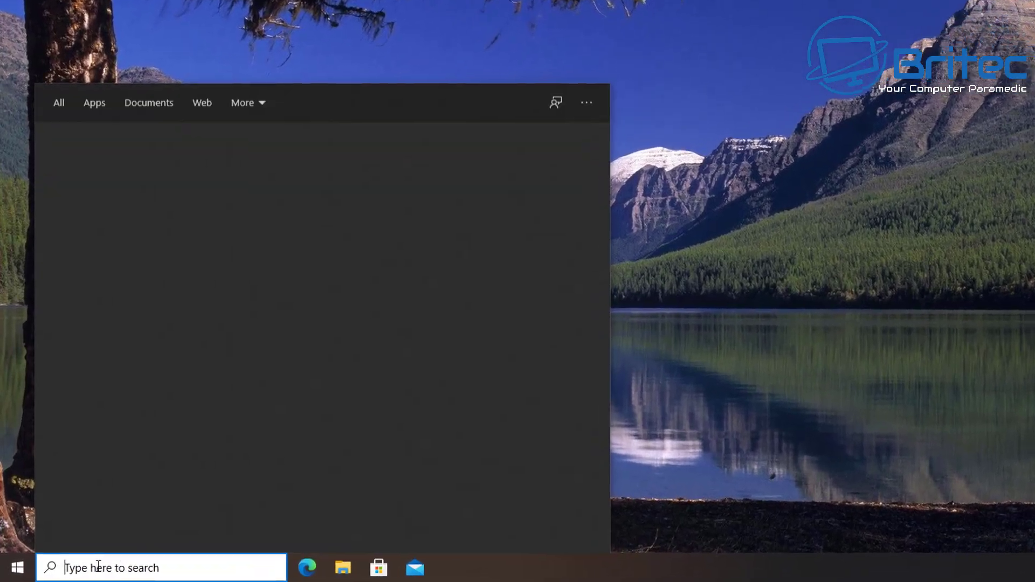
pyautogui.write('trouble')
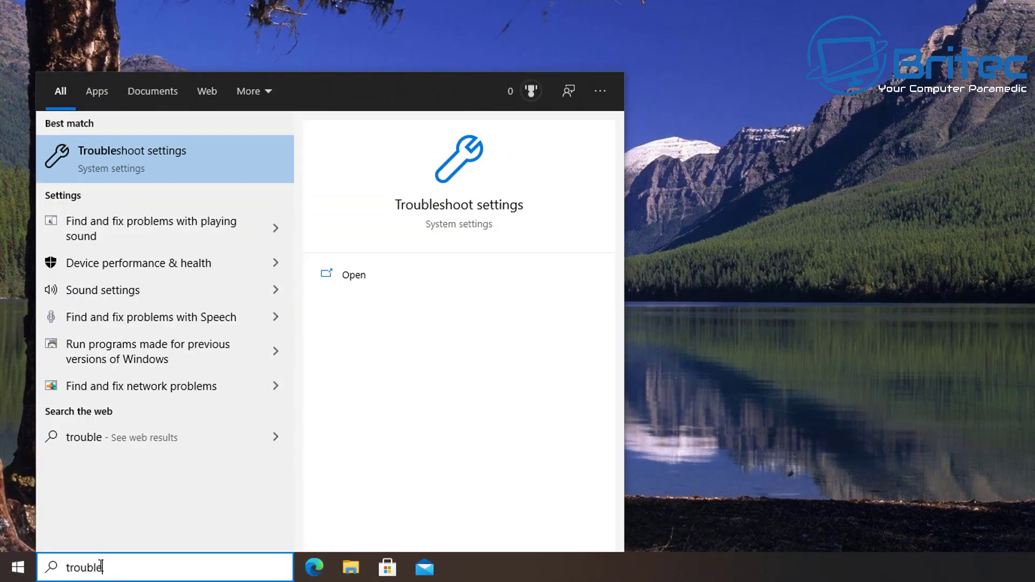
pyautogui.click(145, 156)
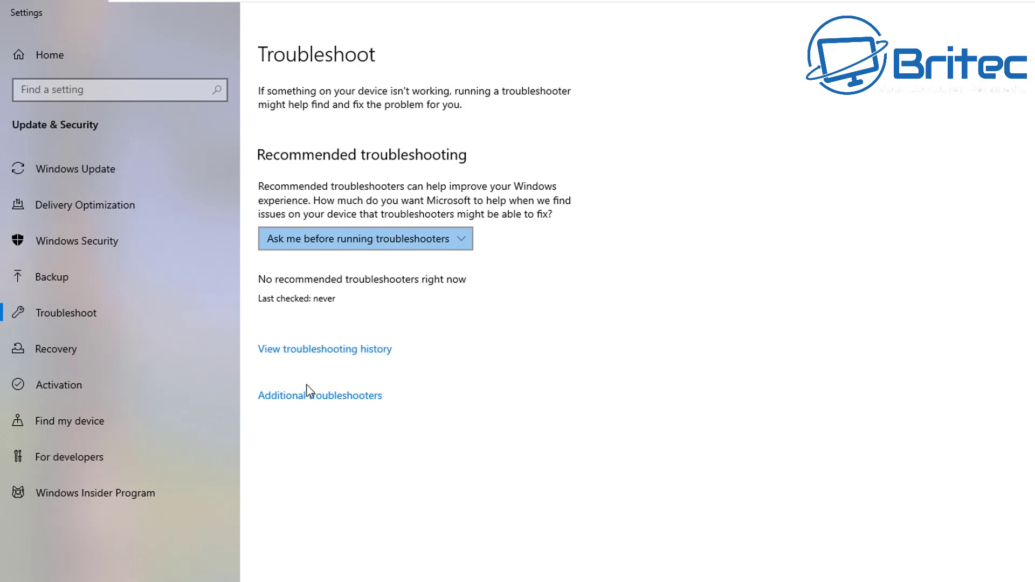
# Run the Windows Update troubleshooter from the Additional troubleshooters list.
pyautogui.click(308, 399)
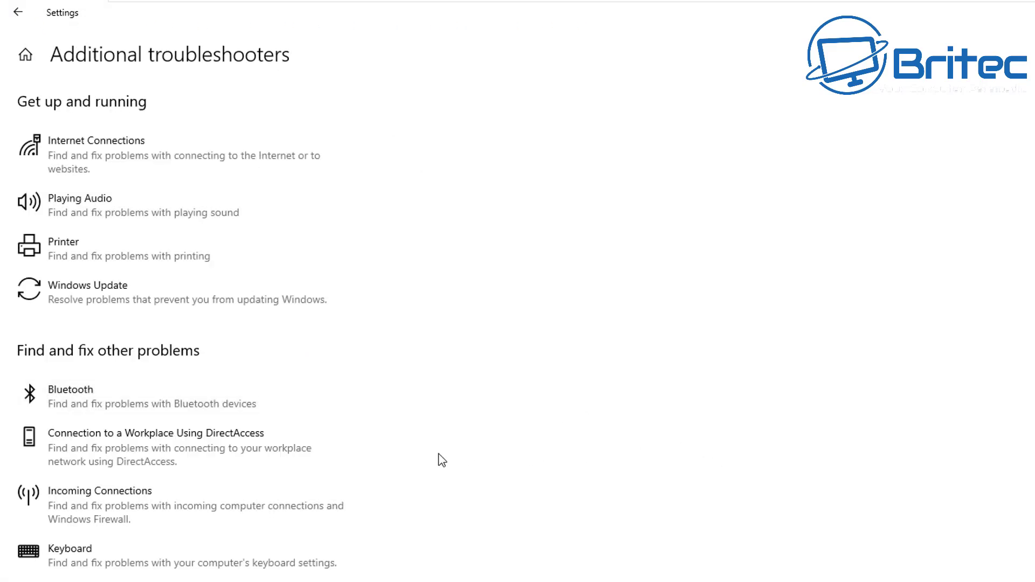
pyautogui.scroll(-5, 431, 462)
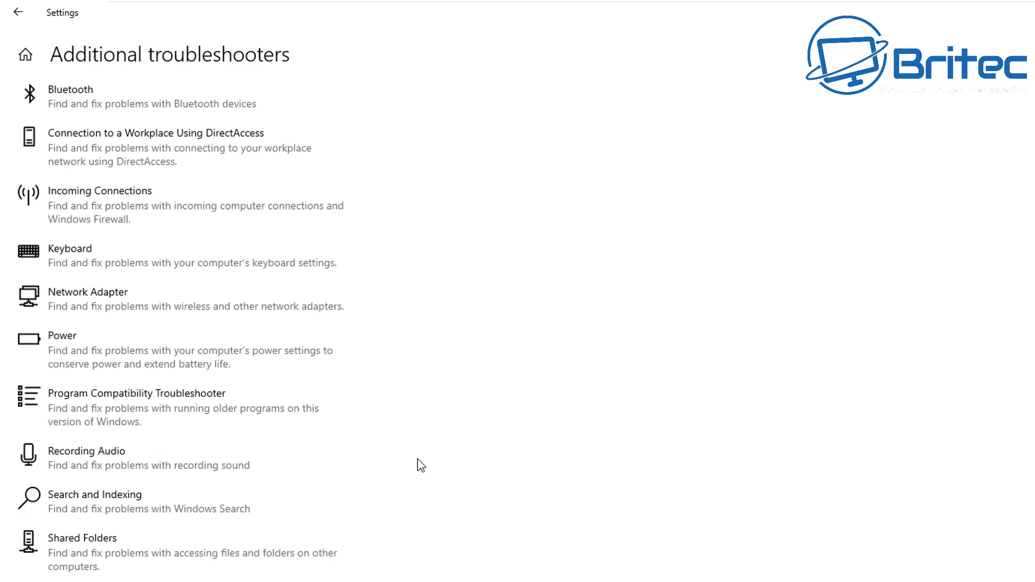
pyautogui.scroll(5, 393, 461)
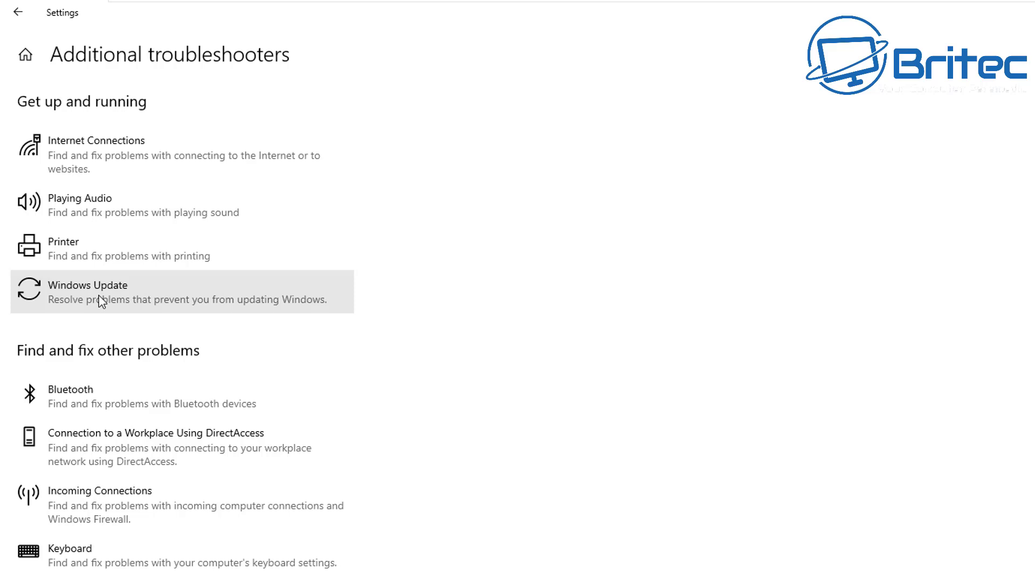
pyautogui.click(181, 301)
pyautogui.click(272, 340)
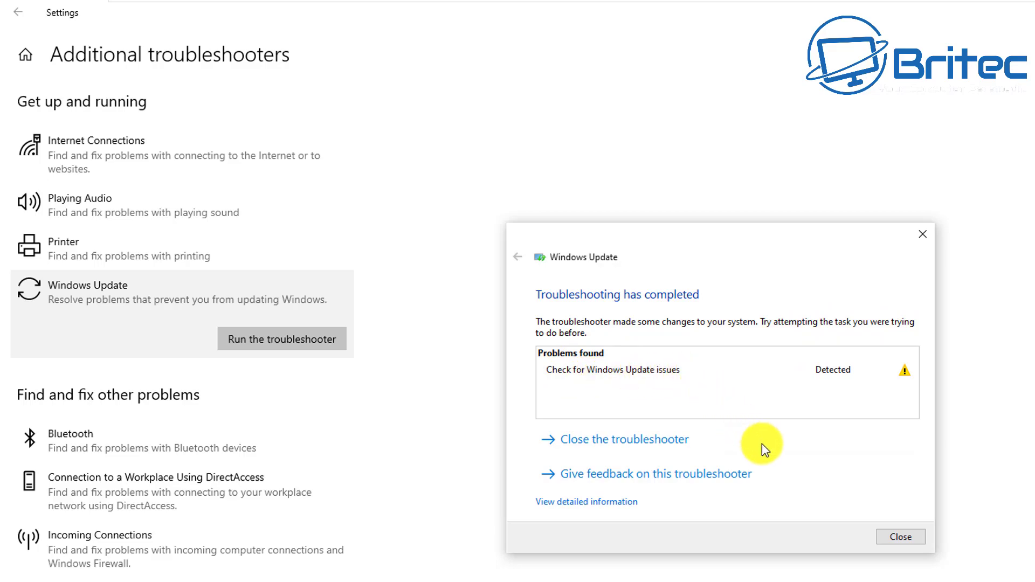
# Close the troubleshooter and Settings, then open Task Manager from the taskbar in its More details view.
pyautogui.click(899, 537)
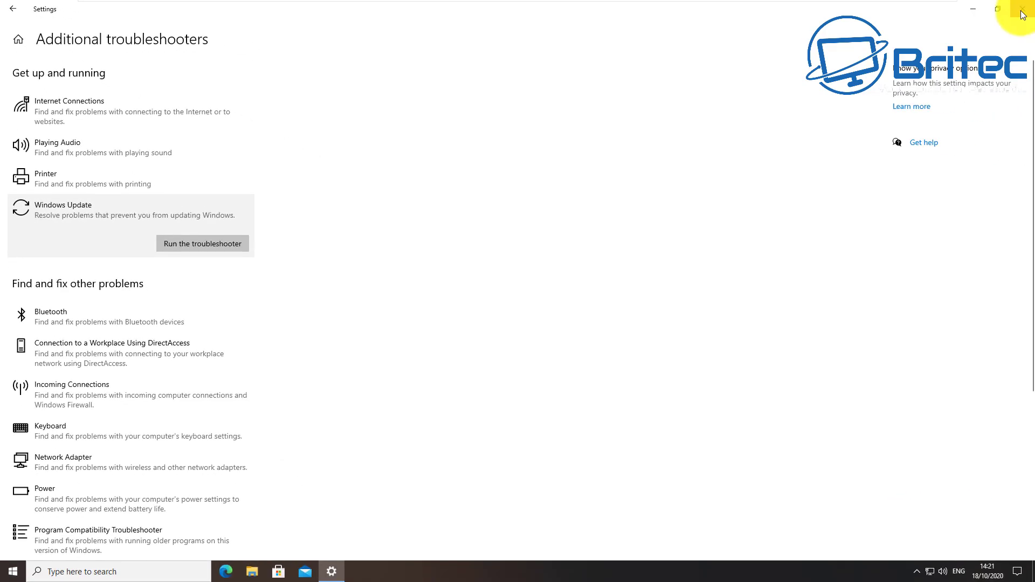
pyautogui.click(1022, 11)
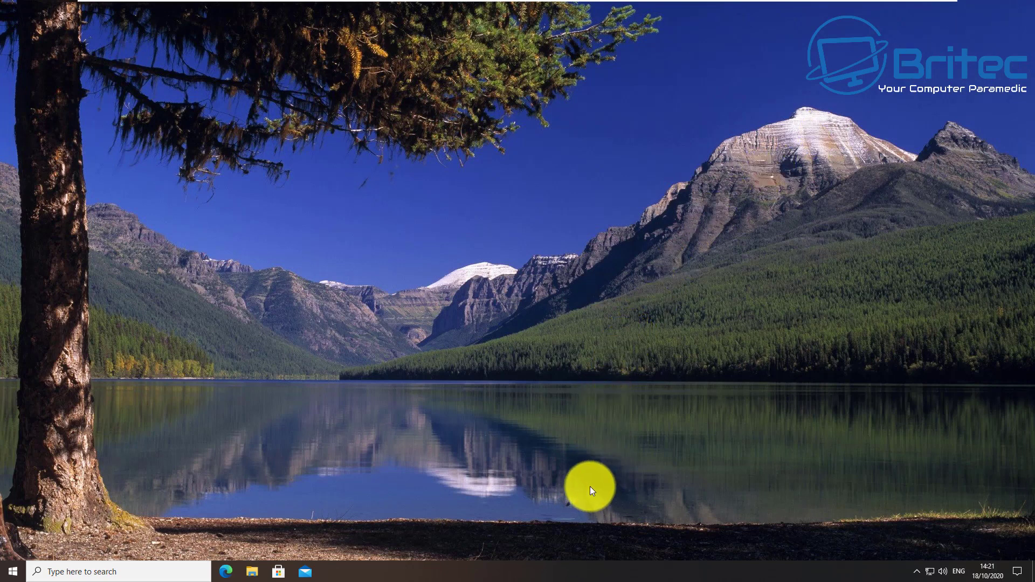
pyautogui.rightClick(546, 575)
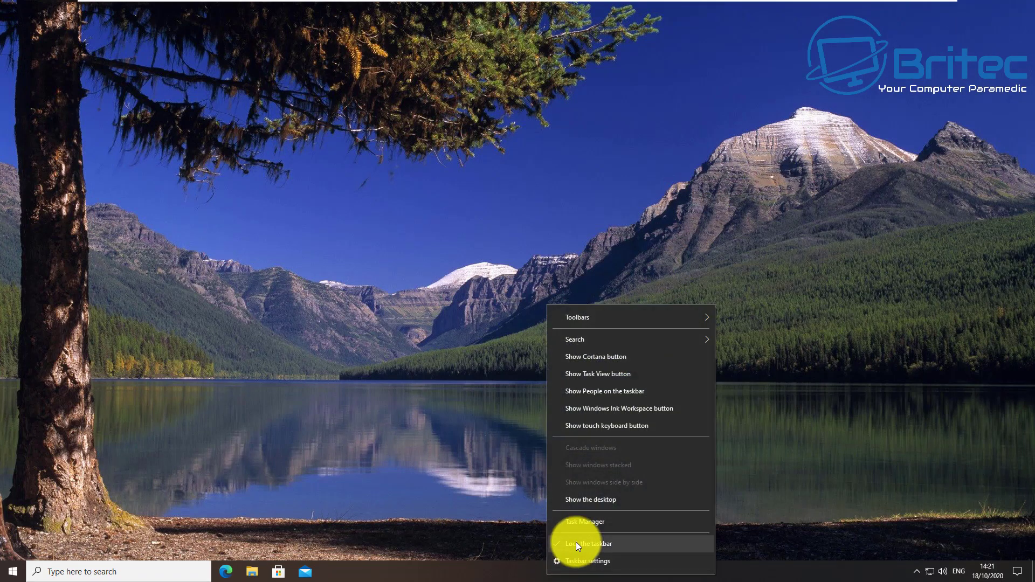
pyautogui.click(585, 523)
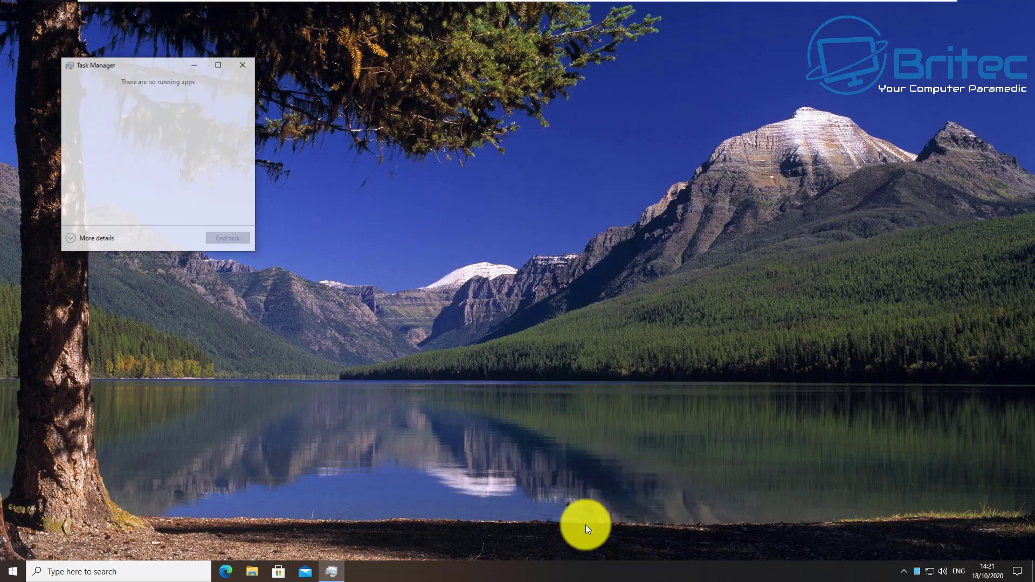
pyautogui.moveTo(164, 68); pyautogui.dragTo(547, 140)
pyautogui.click(477, 345)
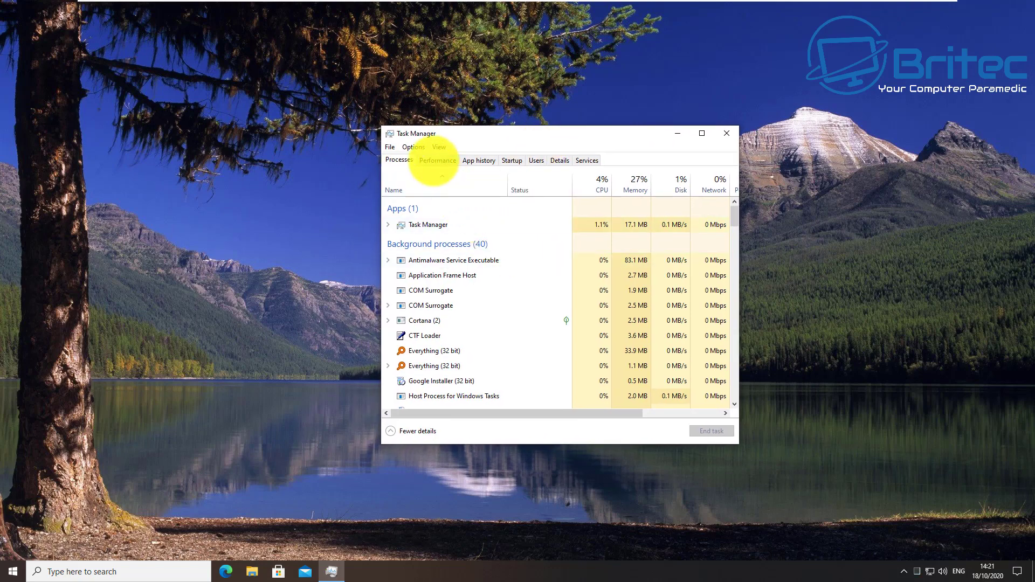
# Review the CPU, Memory, Disk 0 (C:) and Ethernet graphs on Task Manager's Performance tab.
pyautogui.click(436, 160)
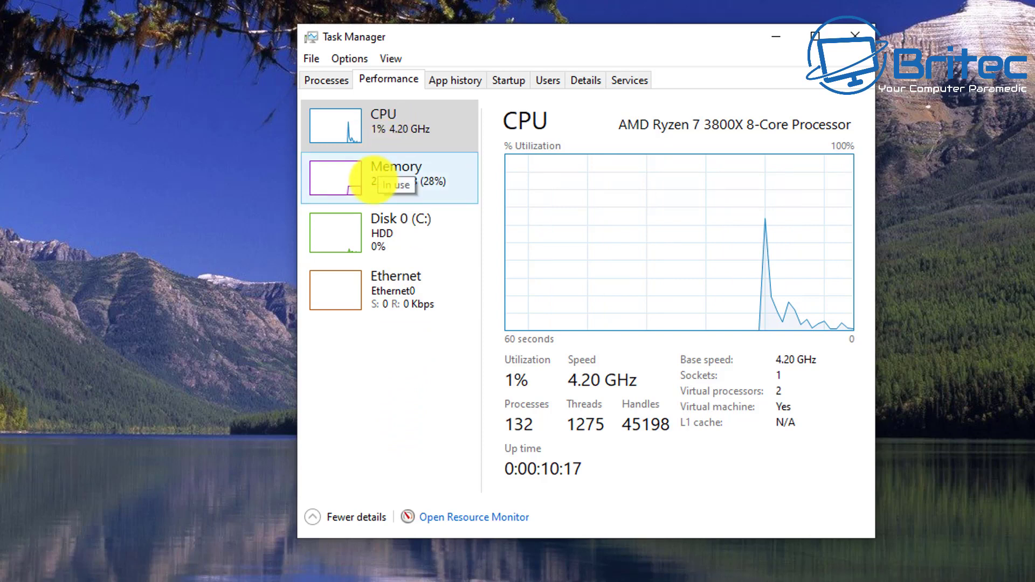
pyautogui.click(374, 179)
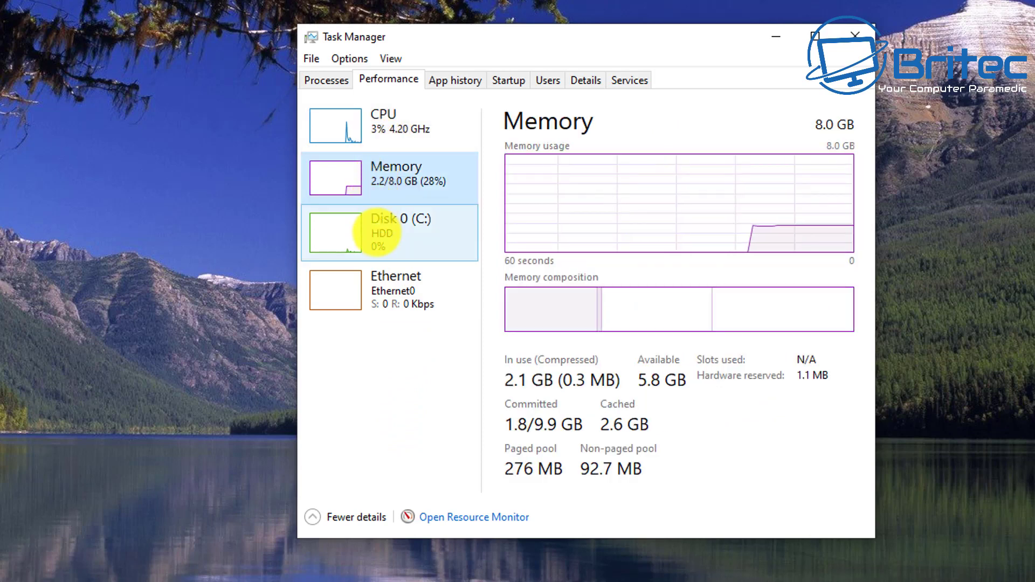
pyautogui.click(368, 232)
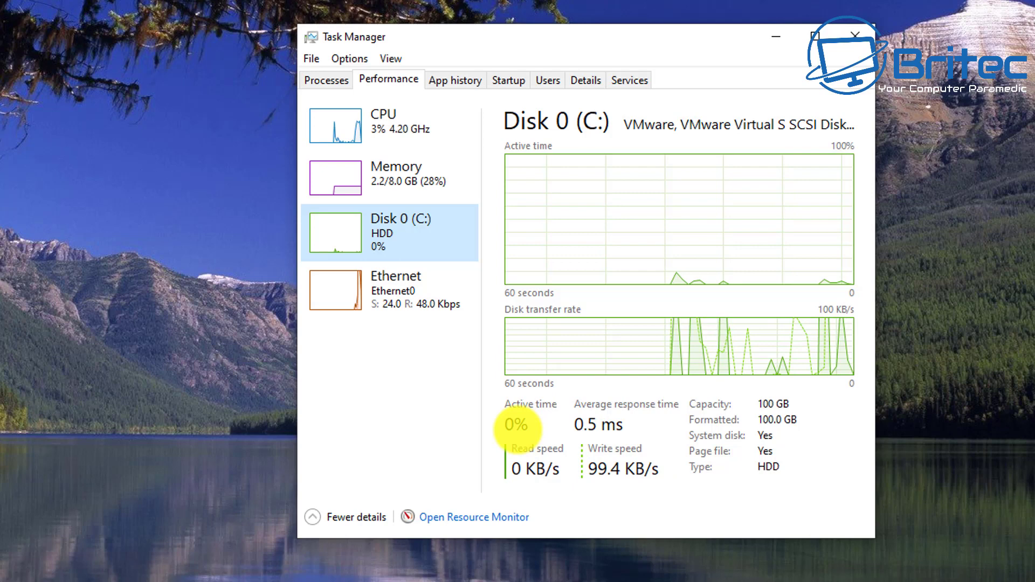
pyautogui.click(389, 278)
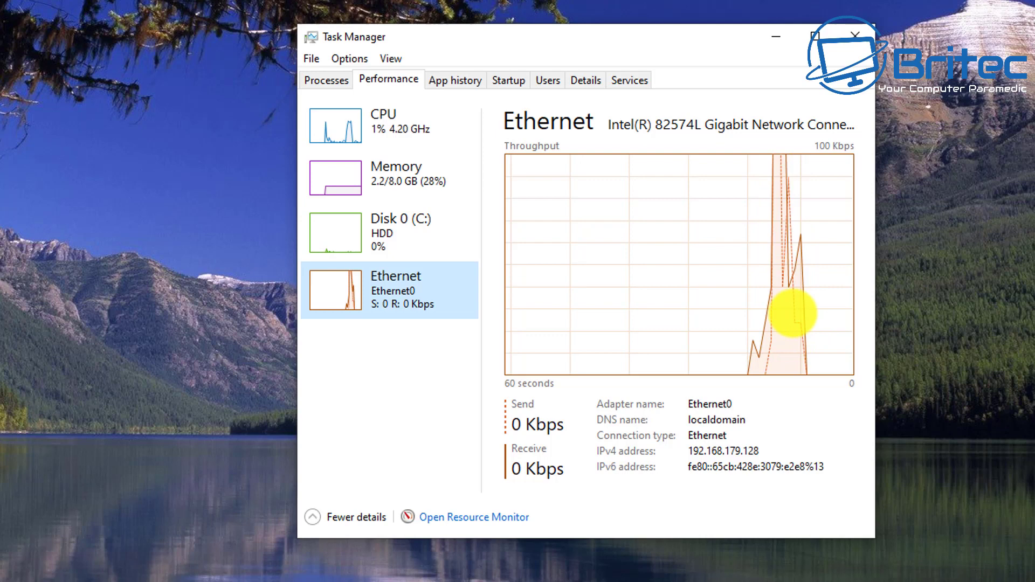
pyautogui.click(399, 126)
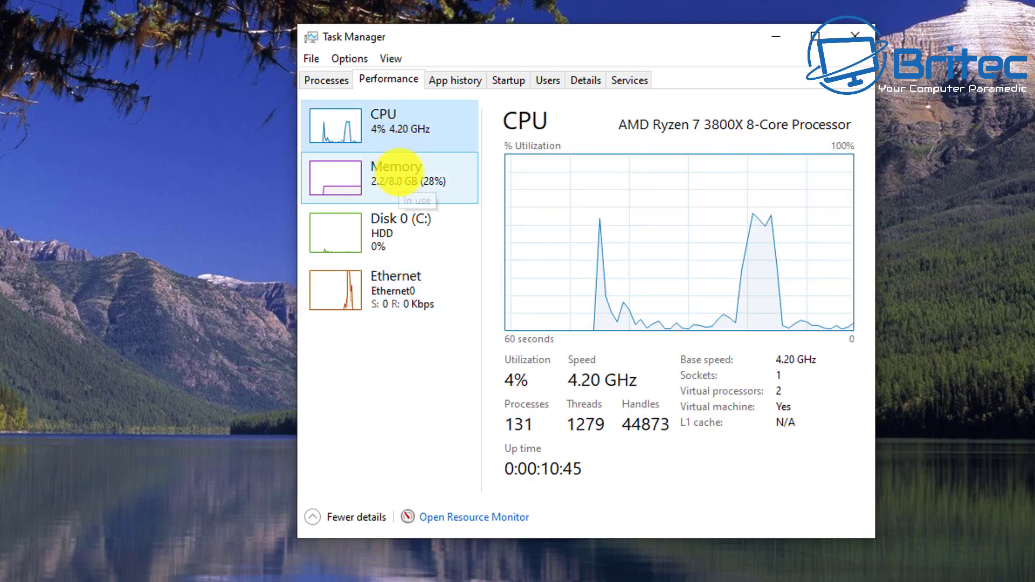
pyautogui.click(397, 172)
pyautogui.click(396, 240)
pyautogui.click(404, 291)
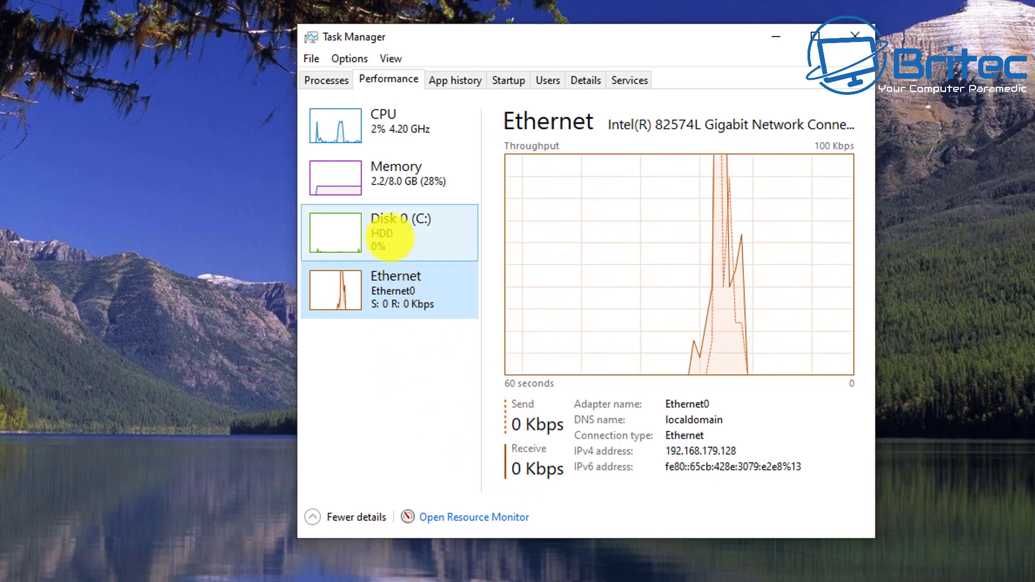
pyautogui.click(389, 238)
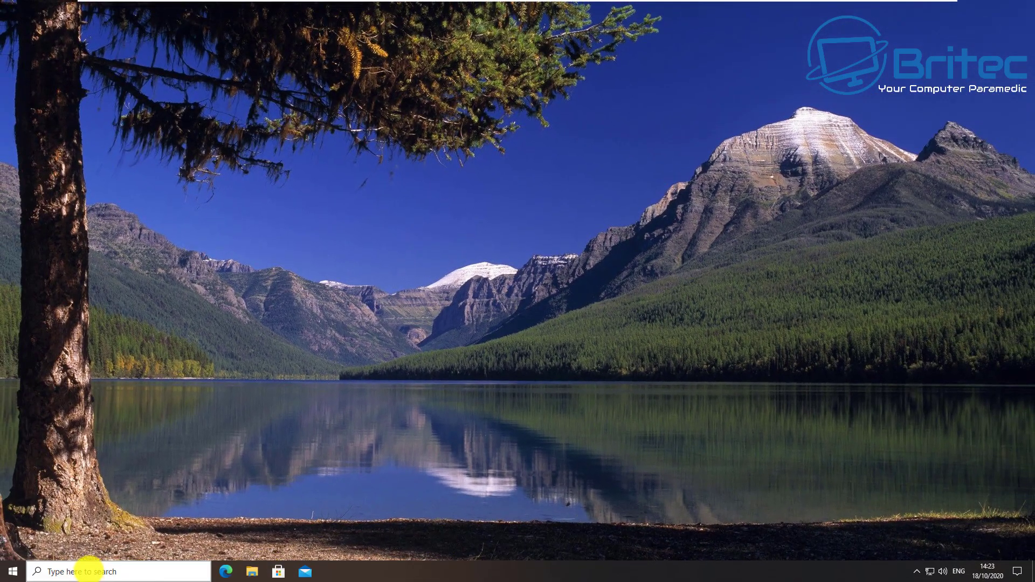
# Launch Command Prompt as administrator from a 'cmd' search, approving the UAC prompt.
pyautogui.click(52, 570)
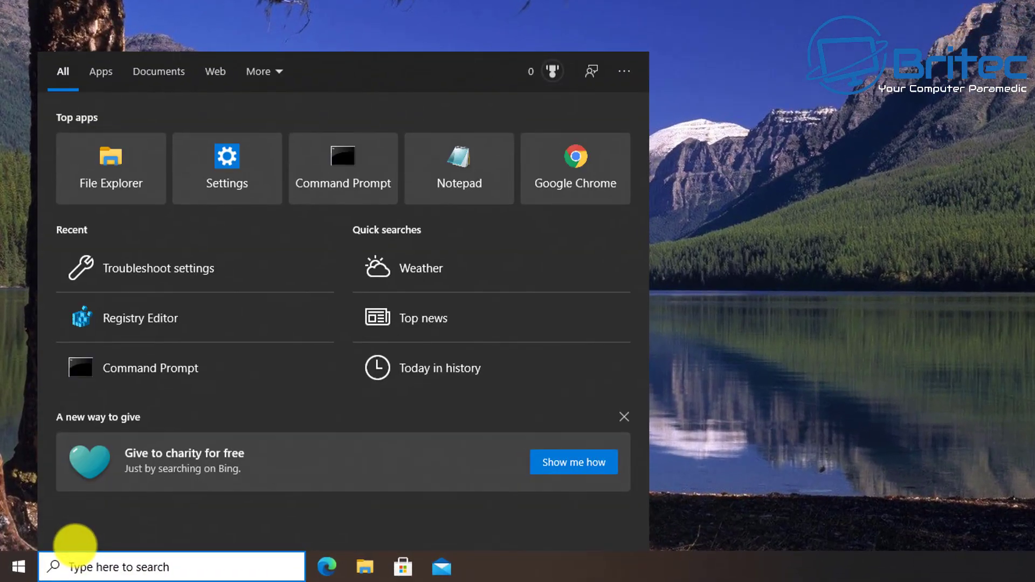
pyautogui.write('cmd')
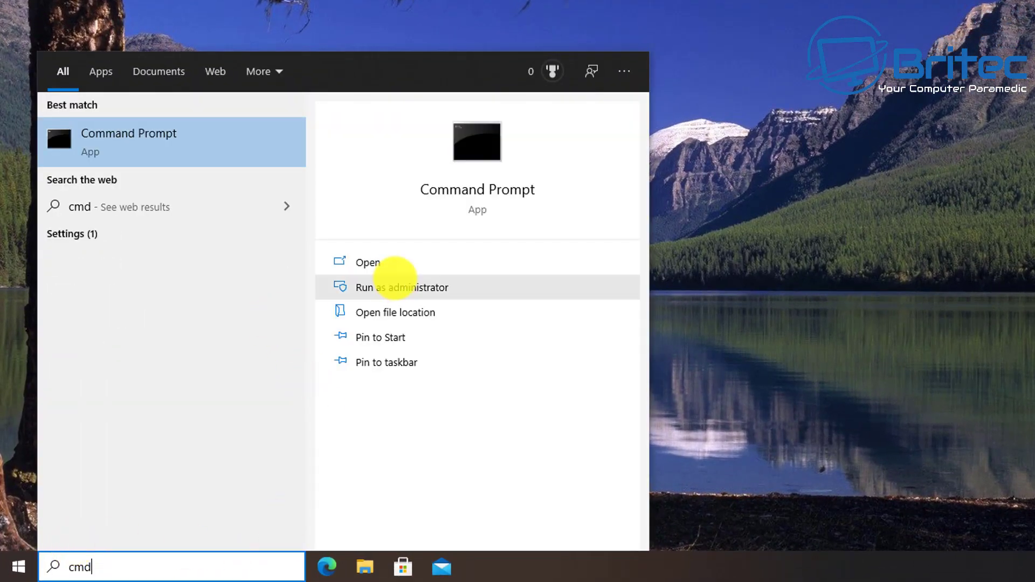
pyautogui.click(396, 280)
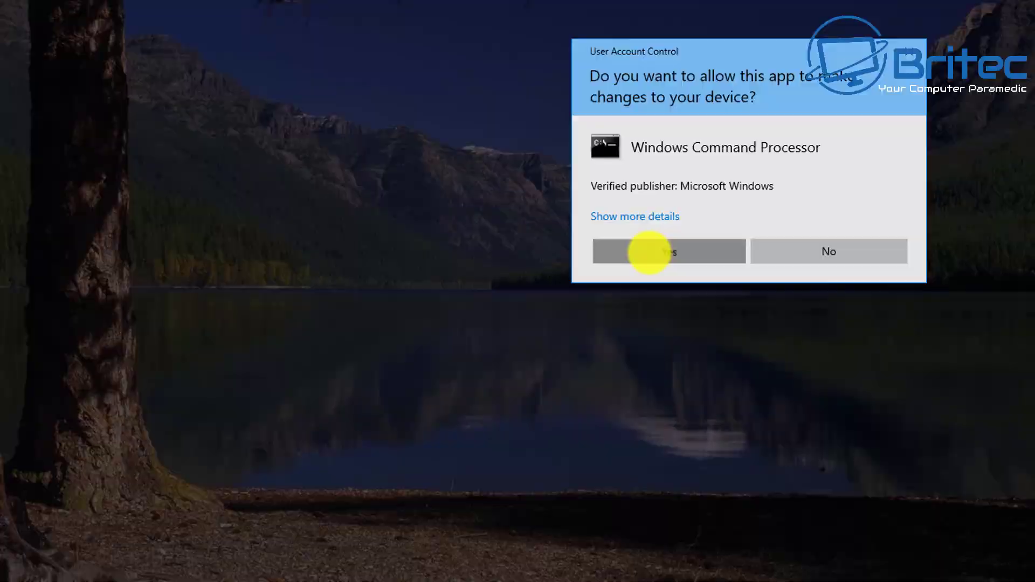
pyautogui.click(649, 252)
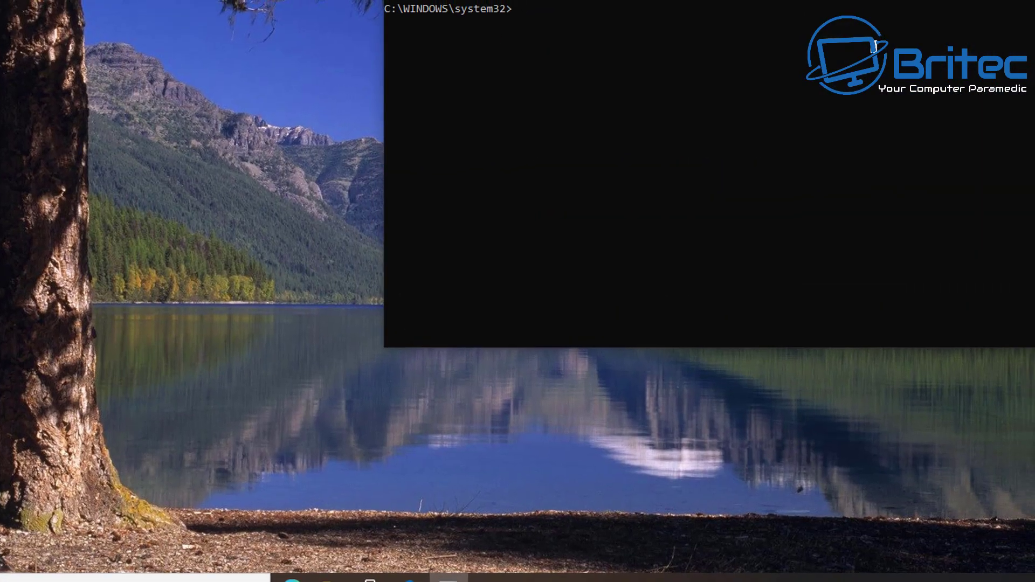
pyautogui.click(686, 130)
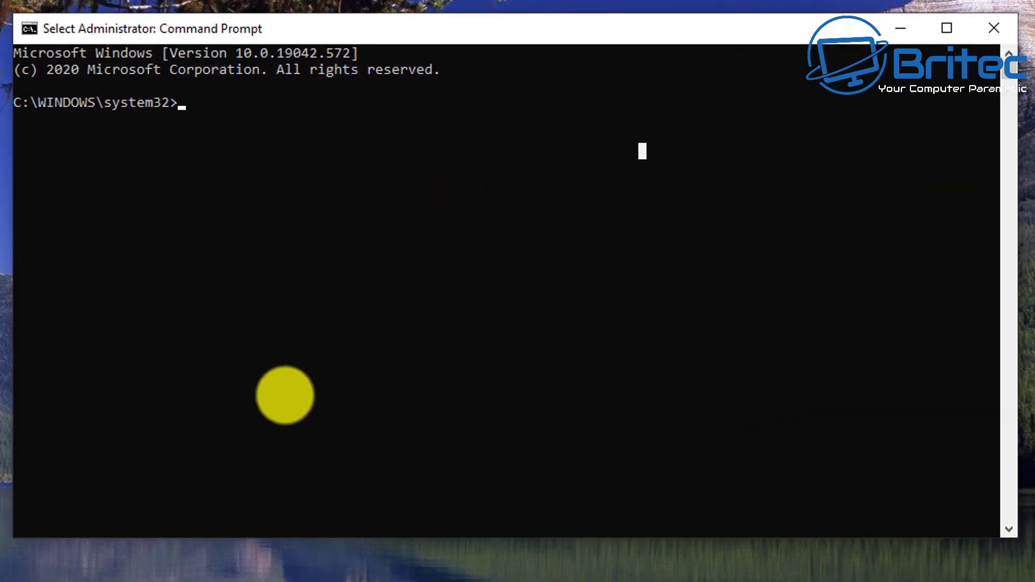
# Run sfc /scannow in the admin console until verification reaches 100% and repairs finish.
pyautogui.write('sfc /scannow')
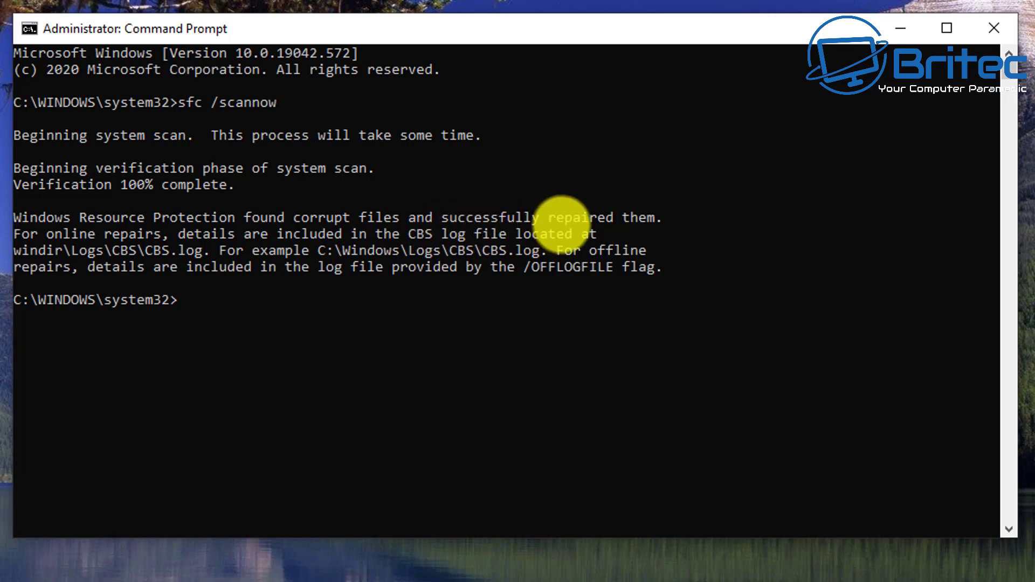
pyautogui.click(430, 429)
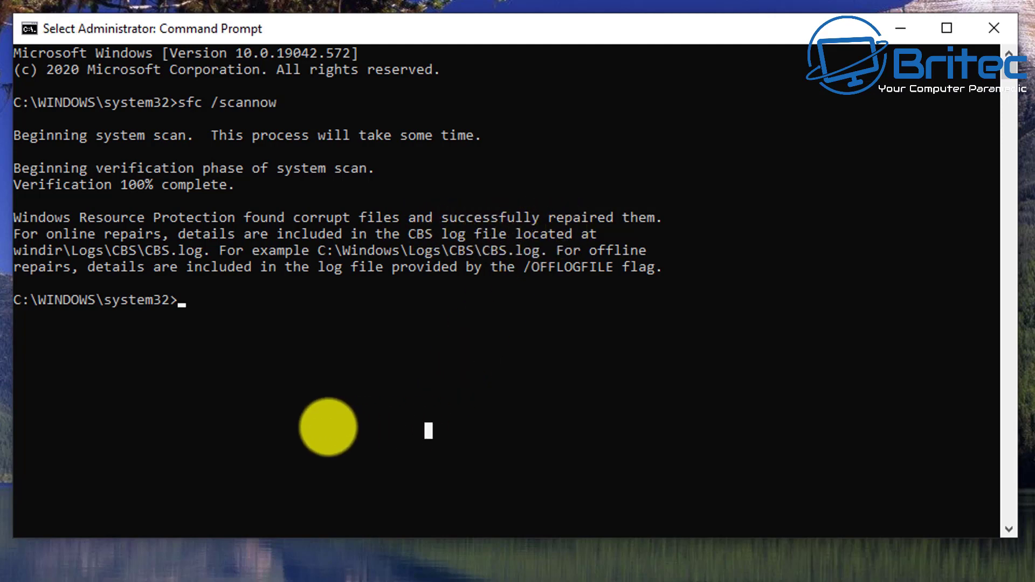
# Run dism /online /cleanup-image /restorehealth to successful completion, then restore down the console window.
pyautogui.click(329, 430)
pyautogui.write('di')
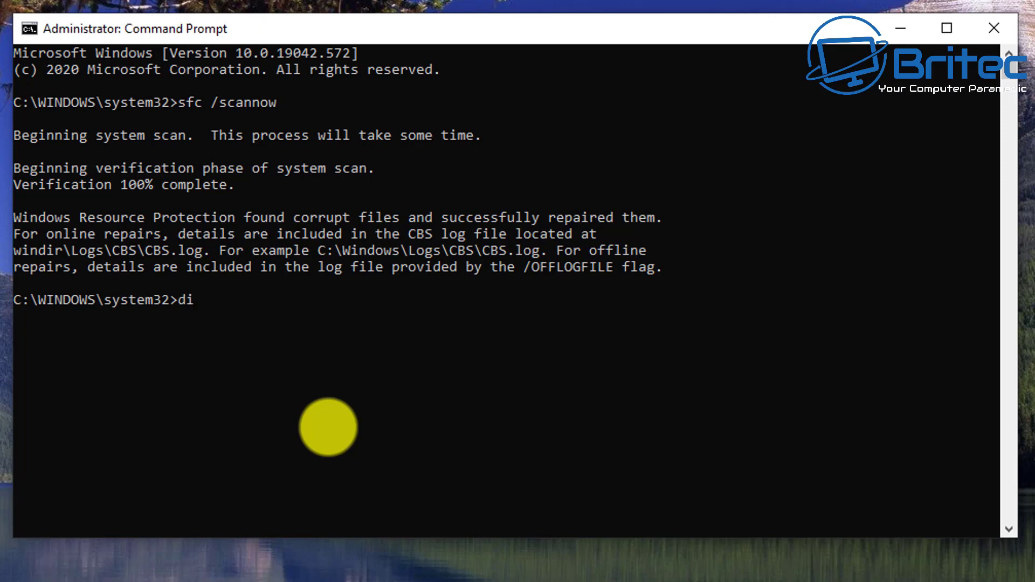
pyautogui.write('sm /online')
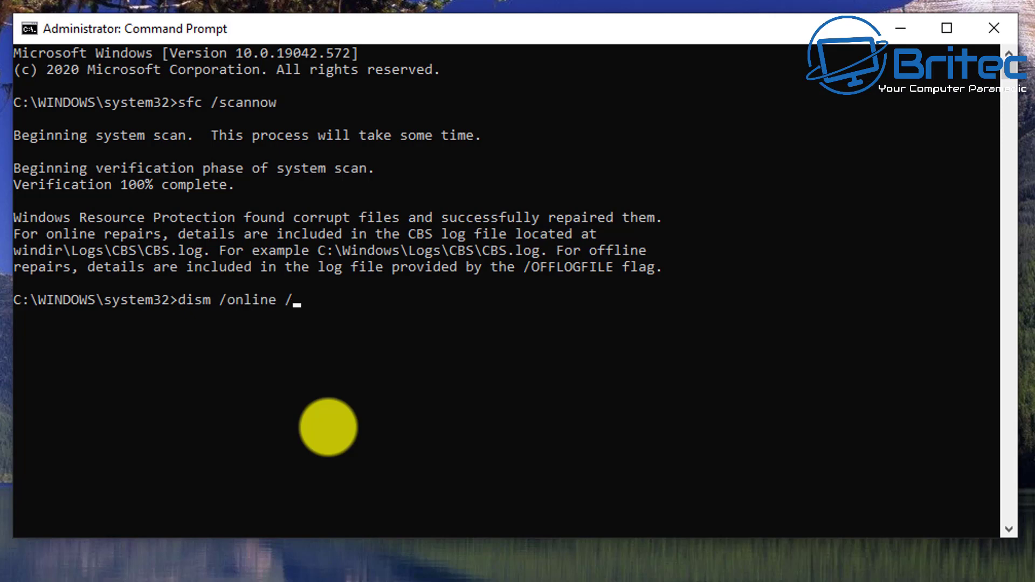
pyautogui.write(' /cleanup-image')
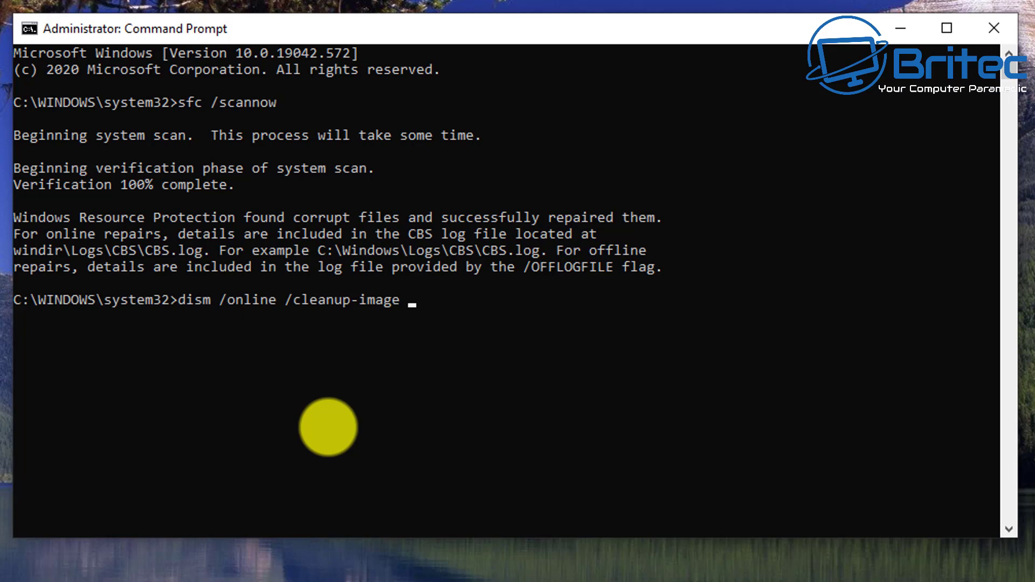
pyautogui.write(' /restorehe')
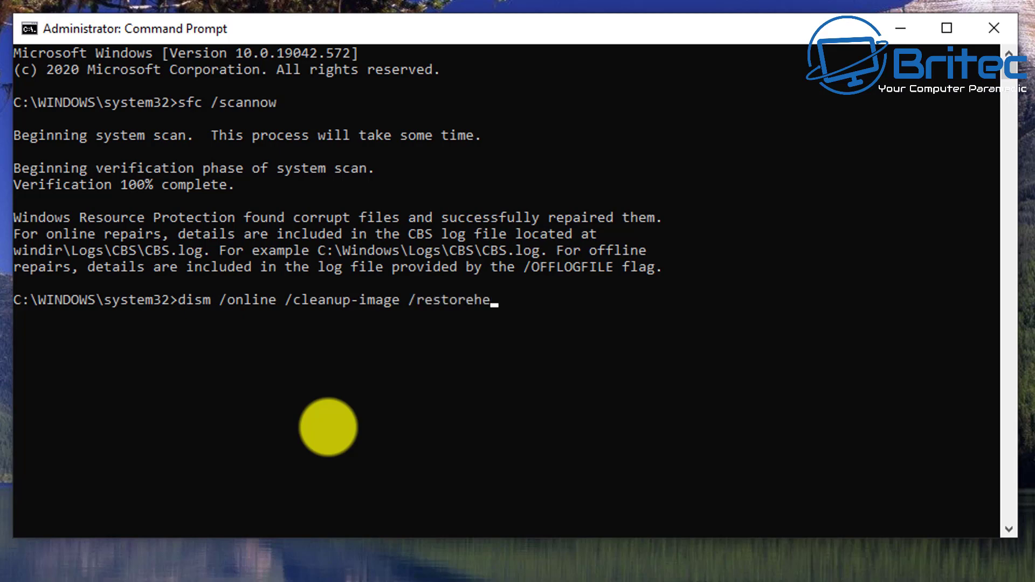
pyautogui.write('alth')
pyautogui.press('Return')
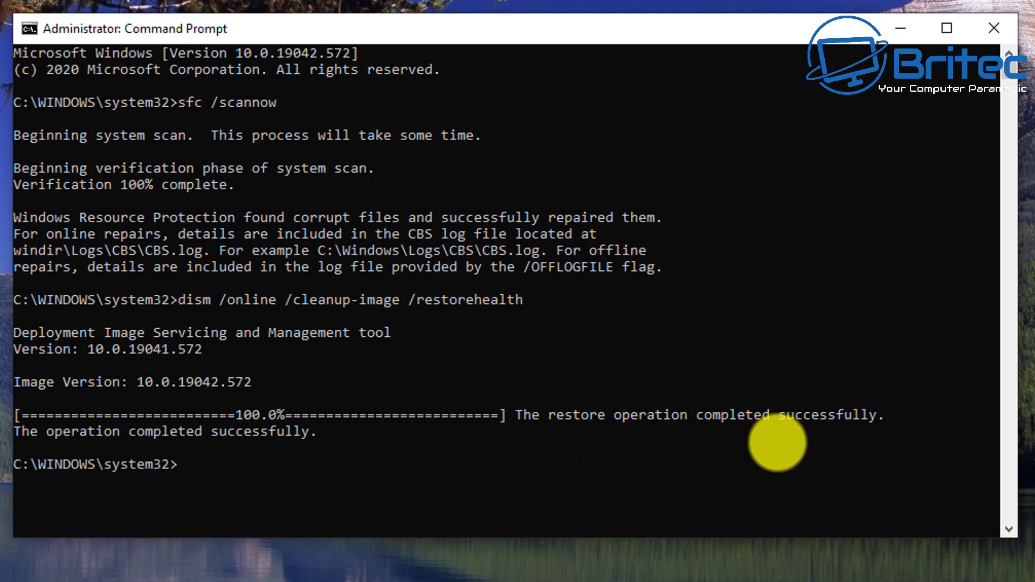
pyautogui.click(947, 28)
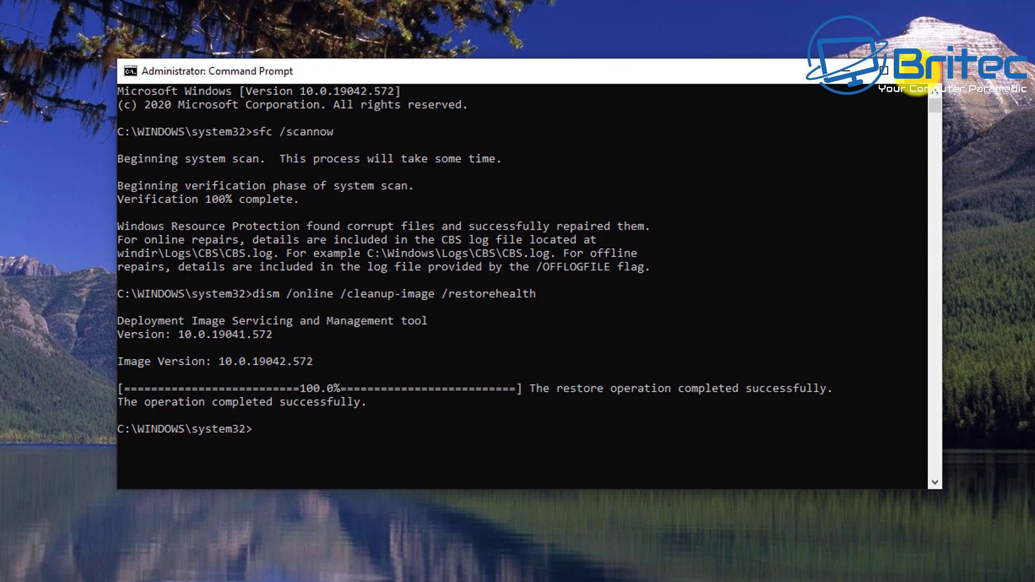
# Close Command Prompt, open System Configuration via msconfig, and untick Load startup items.
pyautogui.click(922, 71)
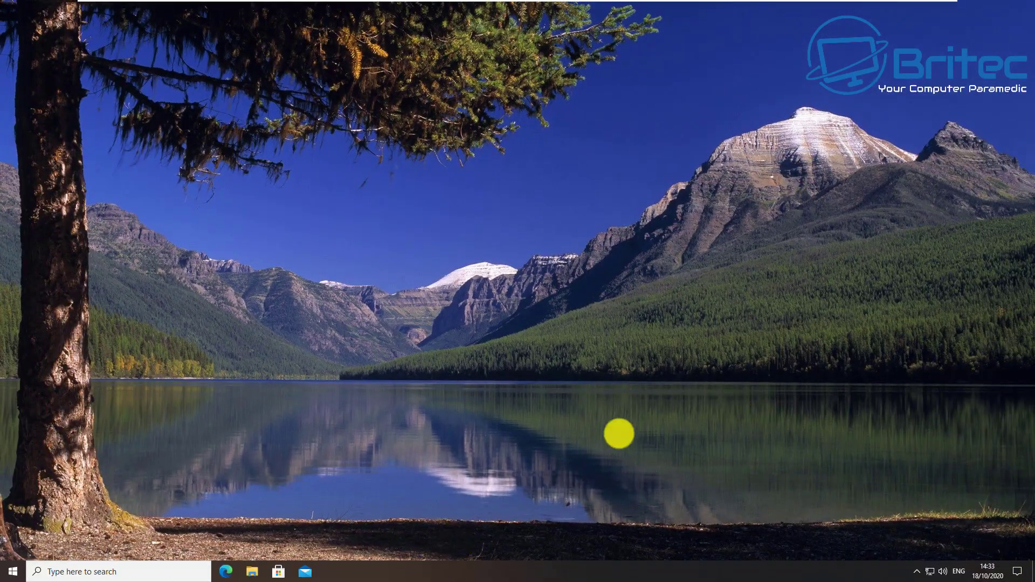
pyautogui.click(131, 570)
pyautogui.write('m')
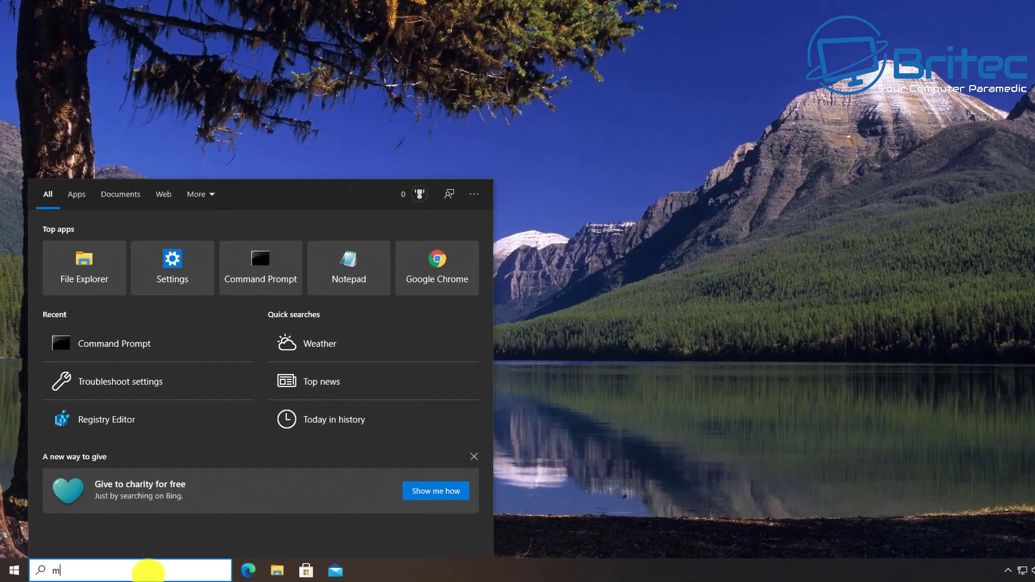
pyautogui.write('sconfig')
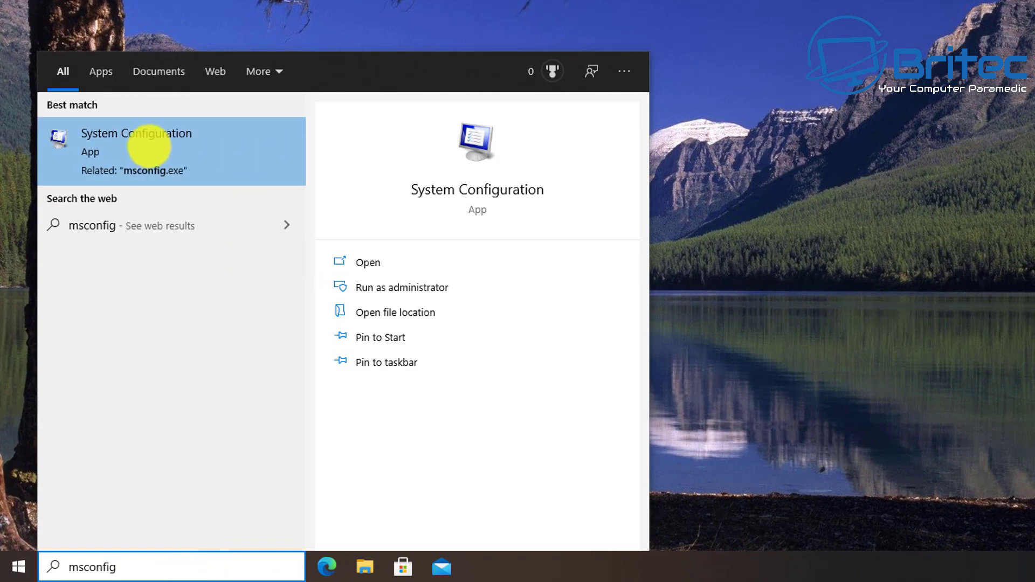
pyautogui.click(143, 147)
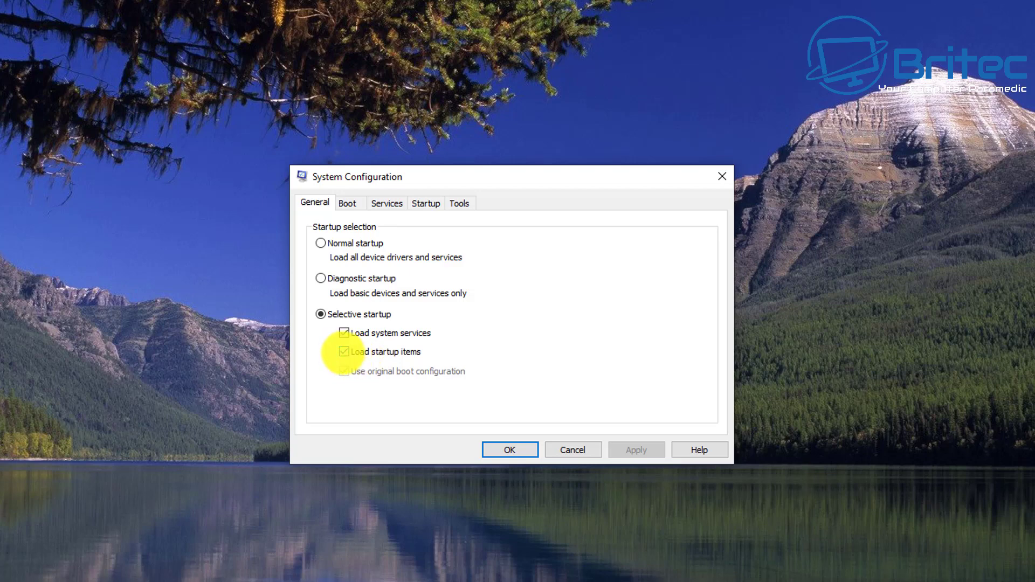
pyautogui.click(344, 352)
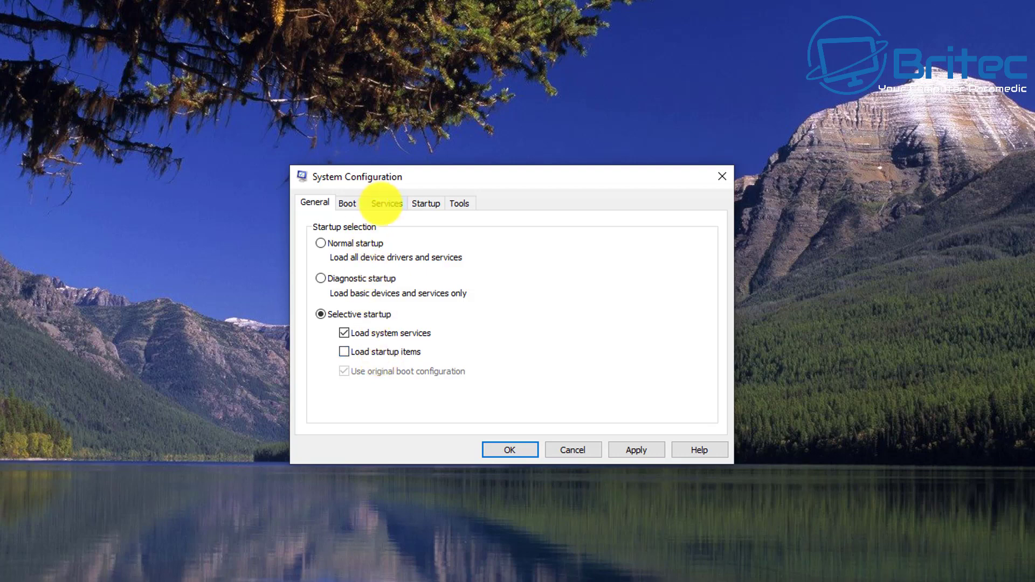
# Hide Microsoft services, disable all remaining services, and open Task Manager from the Startup tab.
pyautogui.click(384, 203)
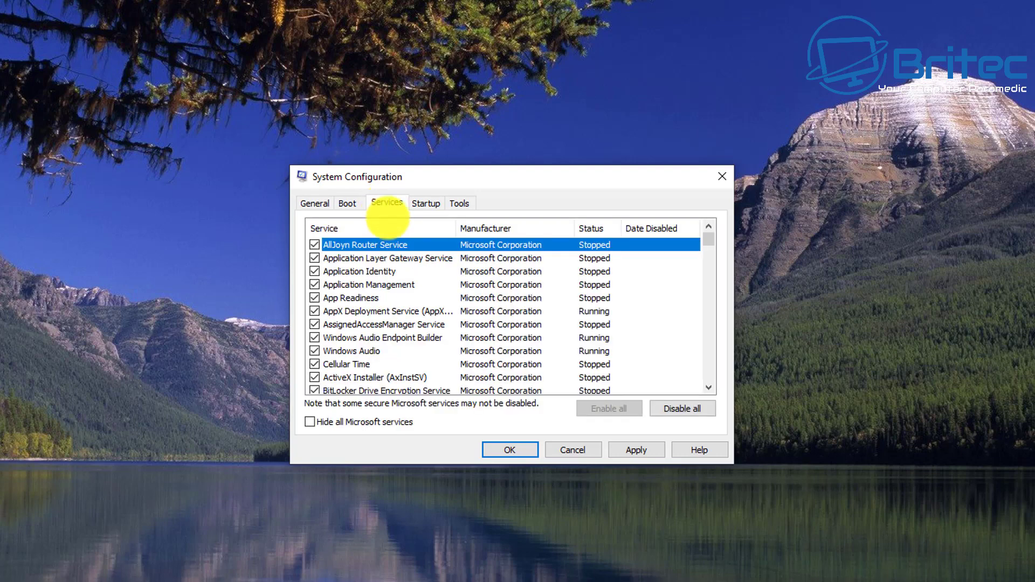
pyautogui.click(311, 422)
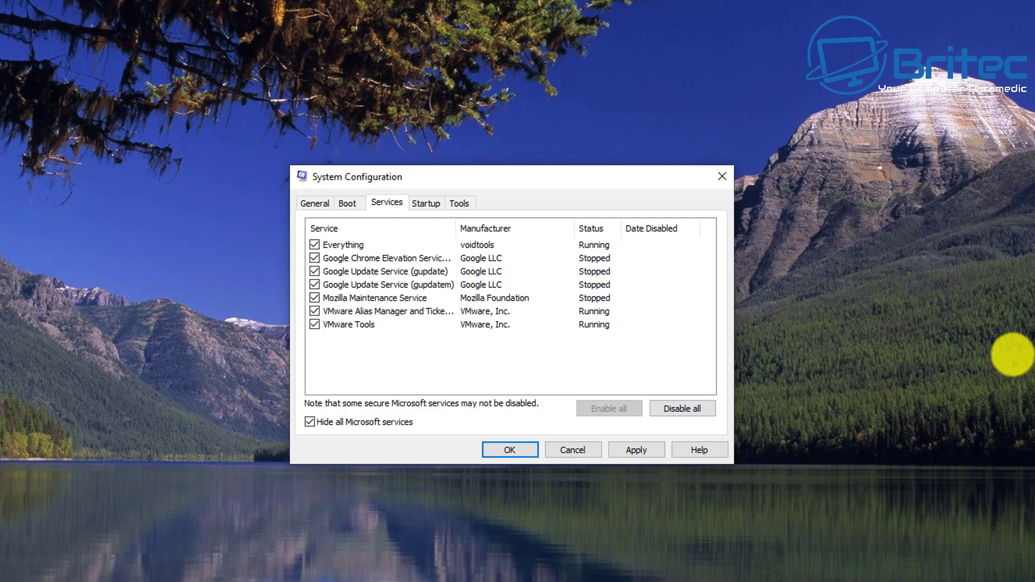
pyautogui.click(683, 408)
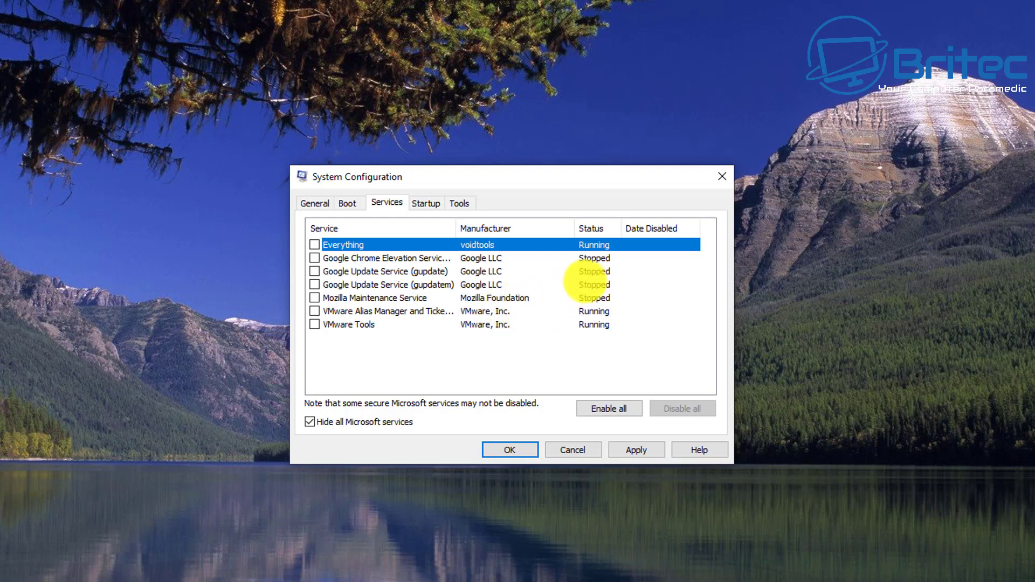
pyautogui.click(431, 203)
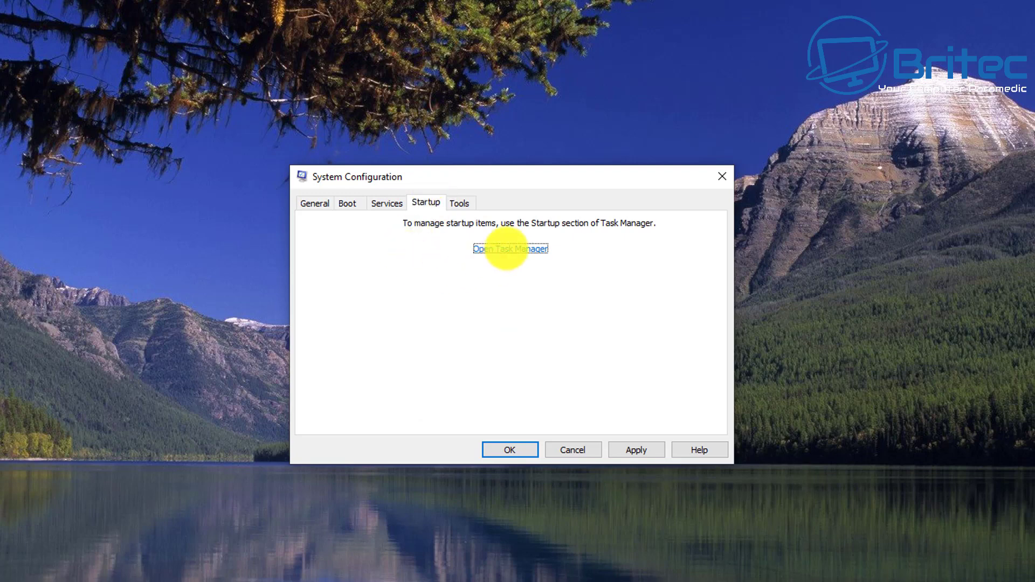
pyautogui.click(506, 248)
# Disable the vm3dservice.exe, PowerISO, OneDrive, Windows Security and Launchy startup entries.
pyautogui.moveTo(584, 109); pyautogui.dragTo(549, 116)
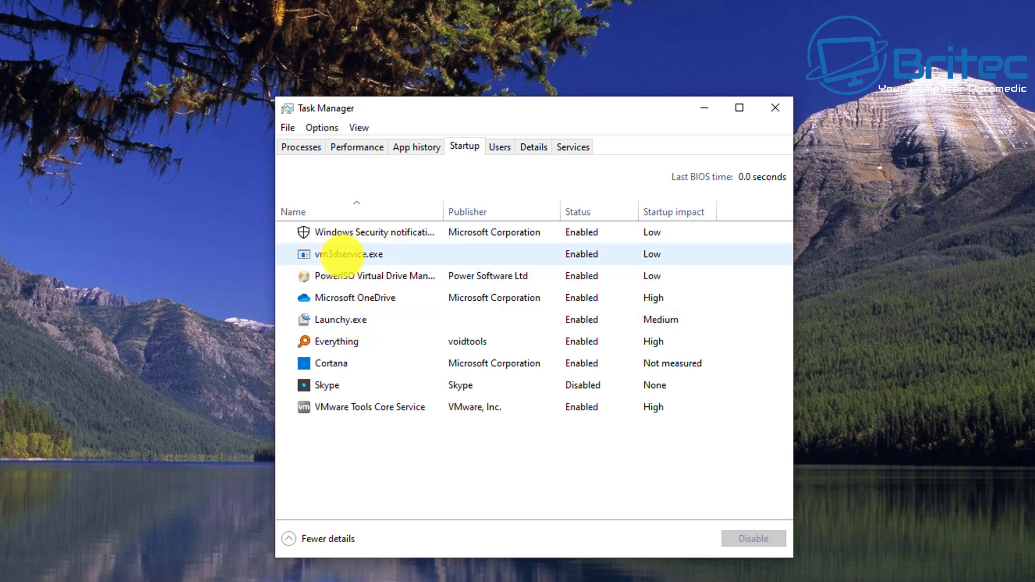
pyautogui.click(343, 254)
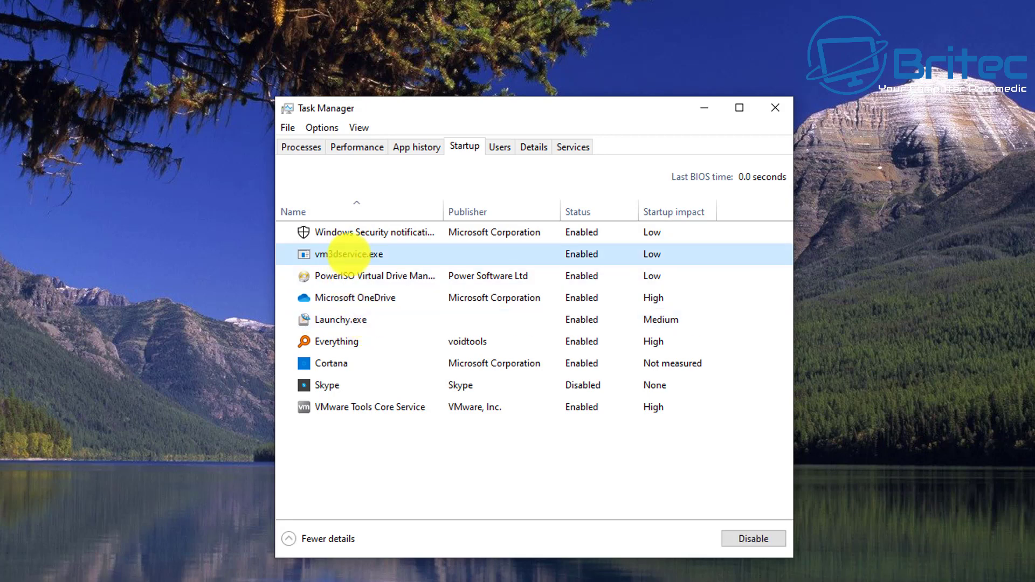
pyautogui.click(752, 539)
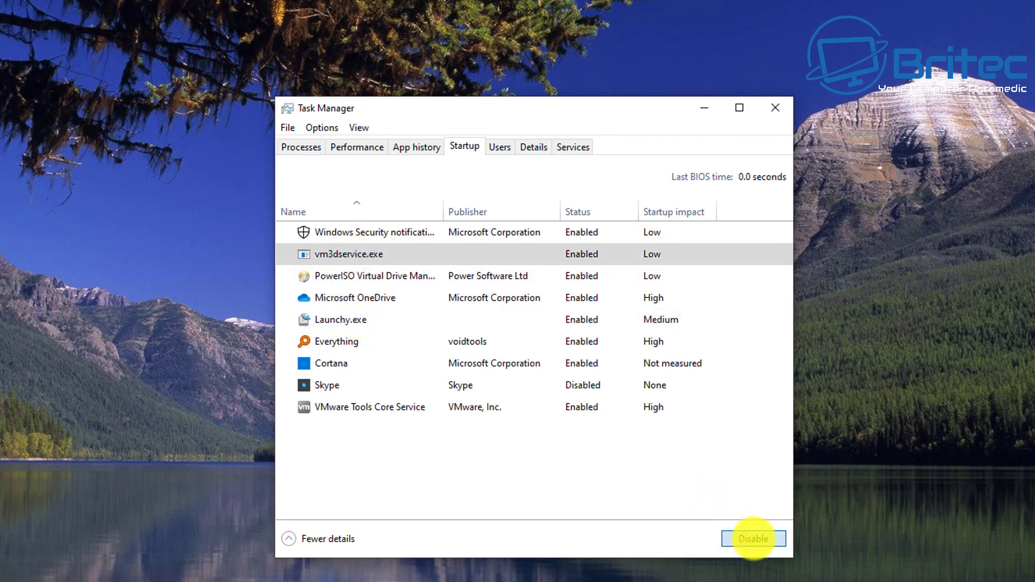
pyautogui.click(341, 275)
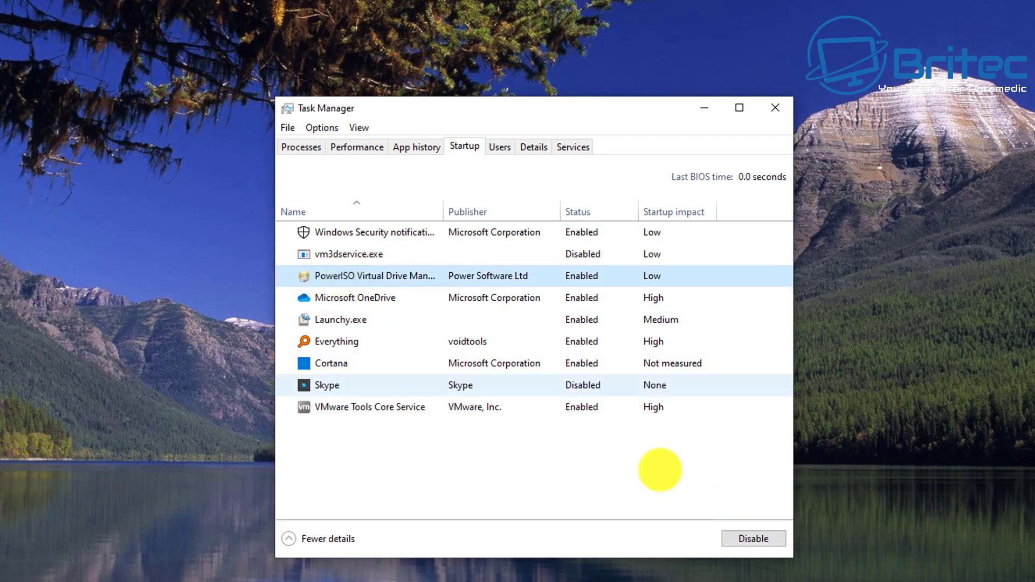
pyautogui.click(363, 299)
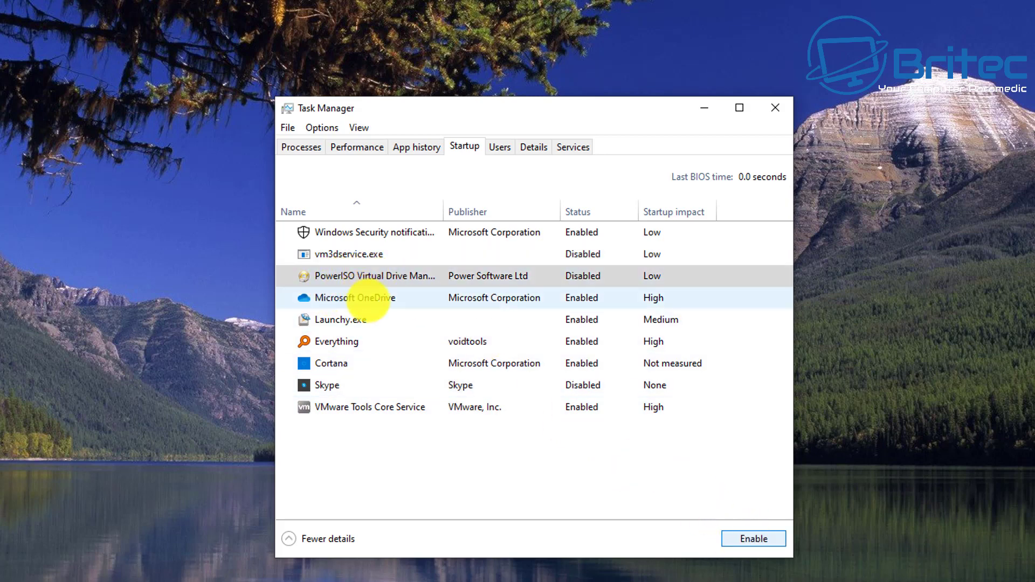
pyautogui.click(754, 534)
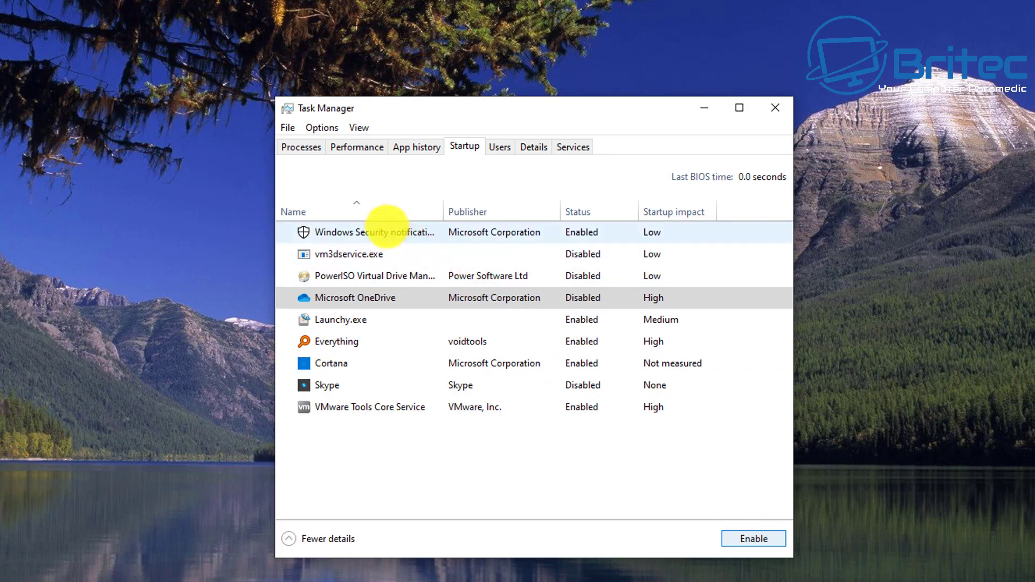
pyautogui.click(380, 230)
pyautogui.click(765, 534)
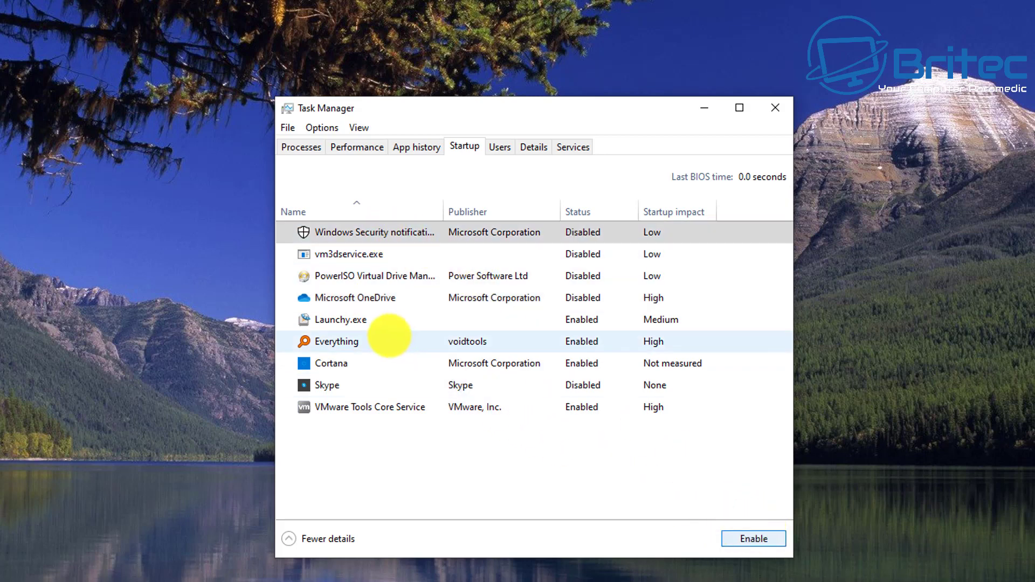
pyautogui.click(367, 319)
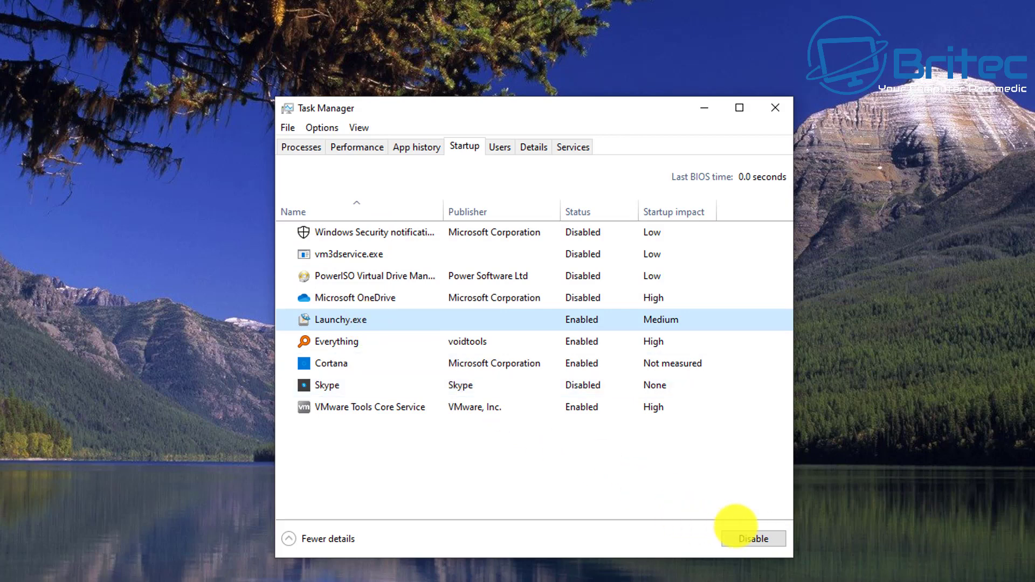
pyautogui.click(736, 533)
# Disable the Everything, Cortana, Skype and VMware Tools Core Service startup entries.
pyautogui.click(356, 341)
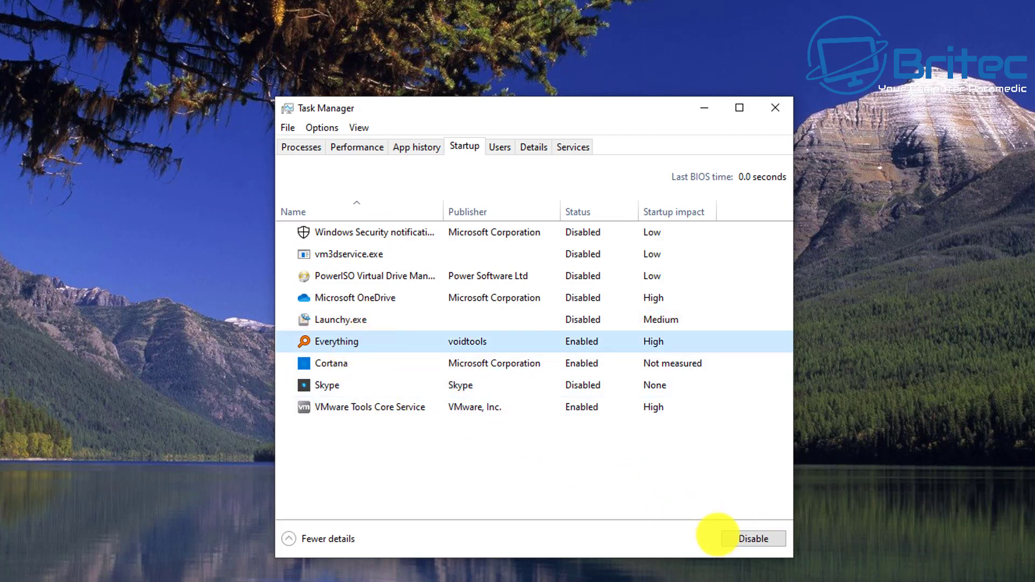
pyautogui.click(749, 536)
pyautogui.click(367, 363)
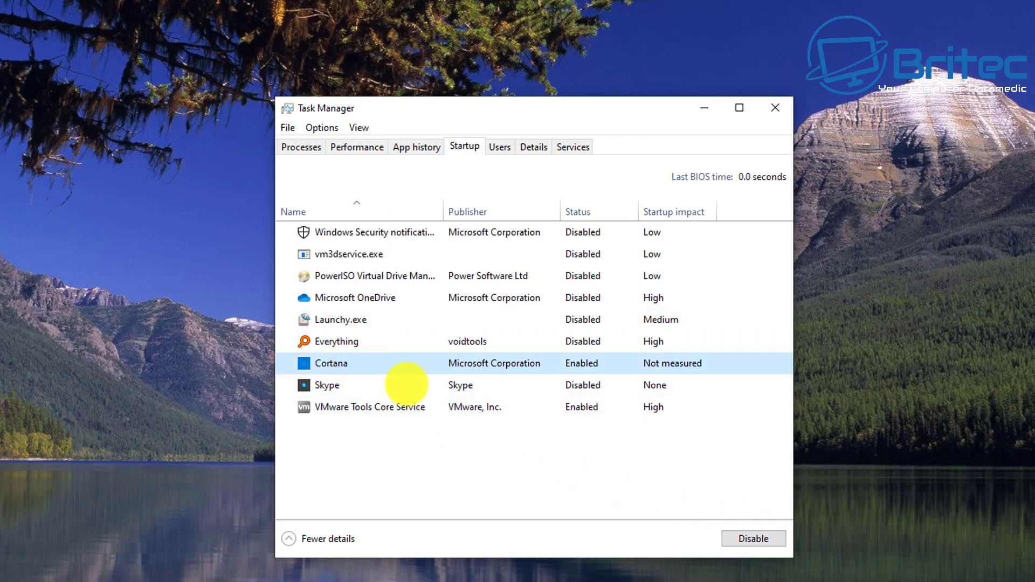
pyautogui.click(741, 538)
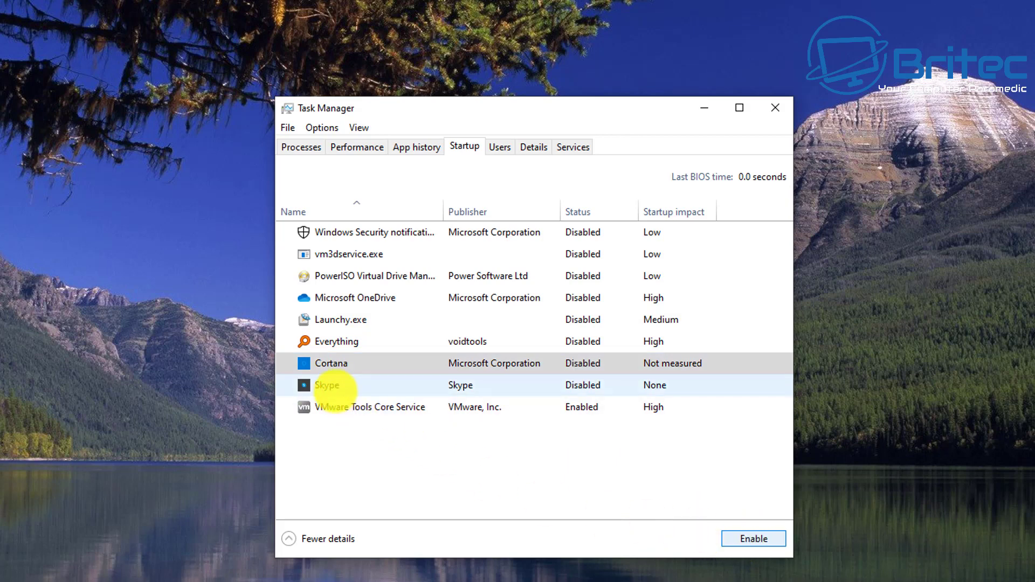
pyautogui.click(345, 386)
pyautogui.click(738, 542)
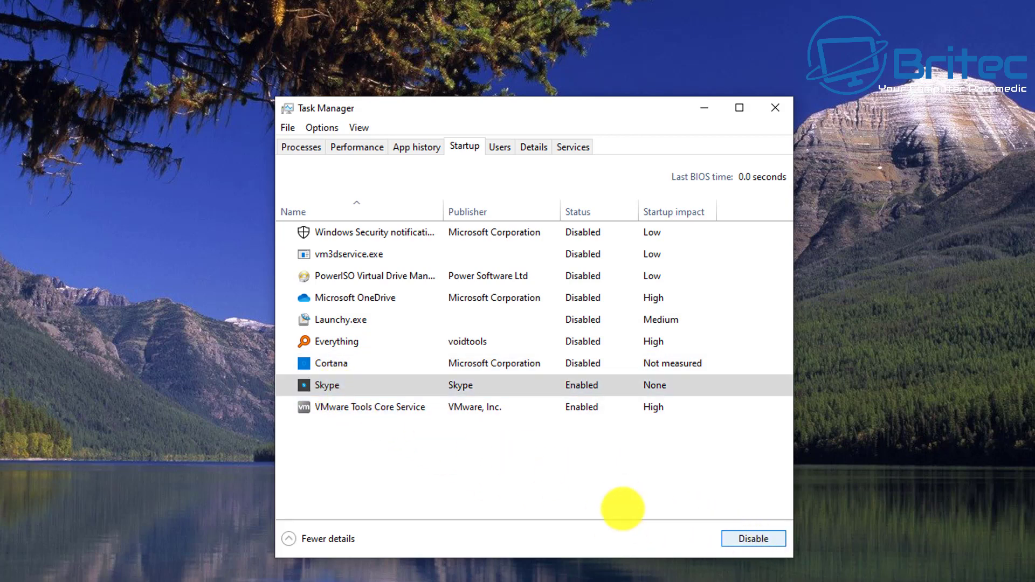
pyautogui.click(759, 538)
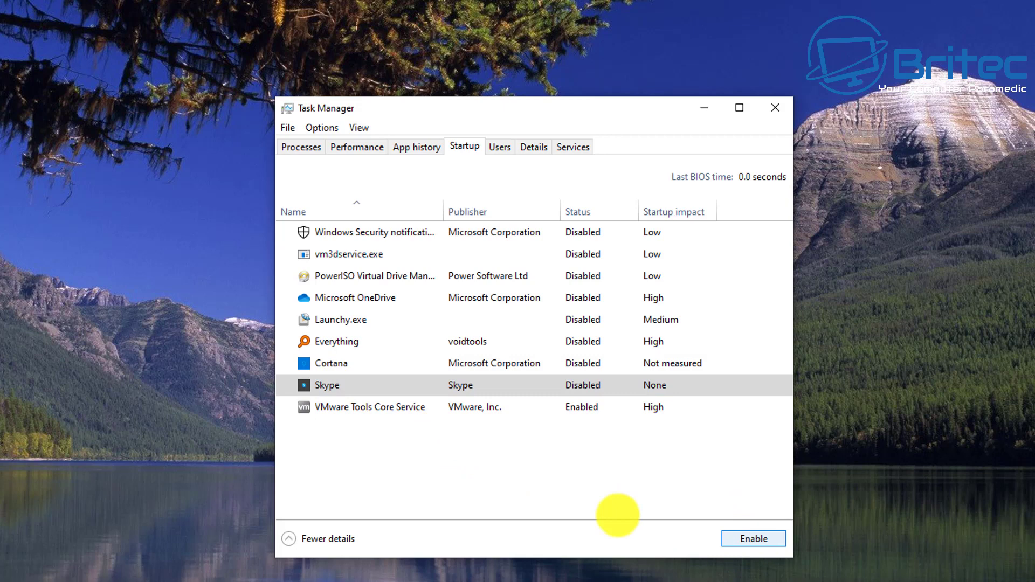
pyautogui.click(395, 414)
pyautogui.click(737, 539)
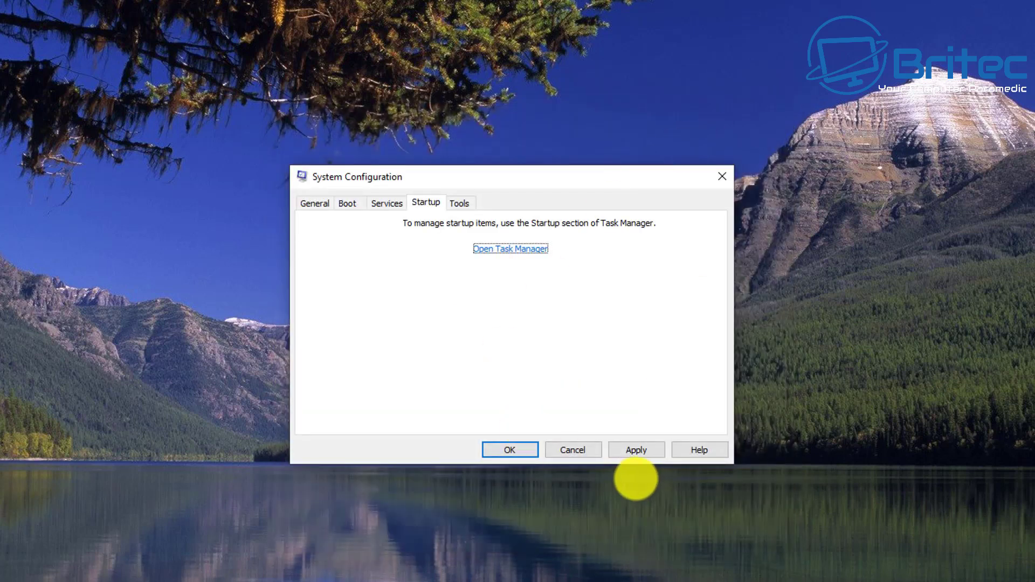
# Apply the clean-boot changes in System Configuration and exit without restarting.
pyautogui.click(616, 454)
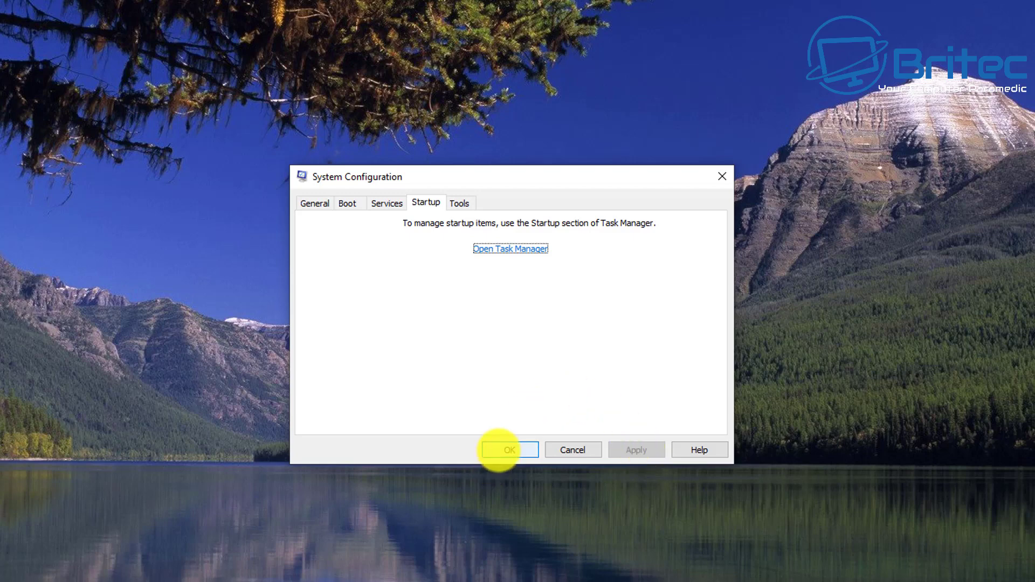
pyautogui.click(498, 451)
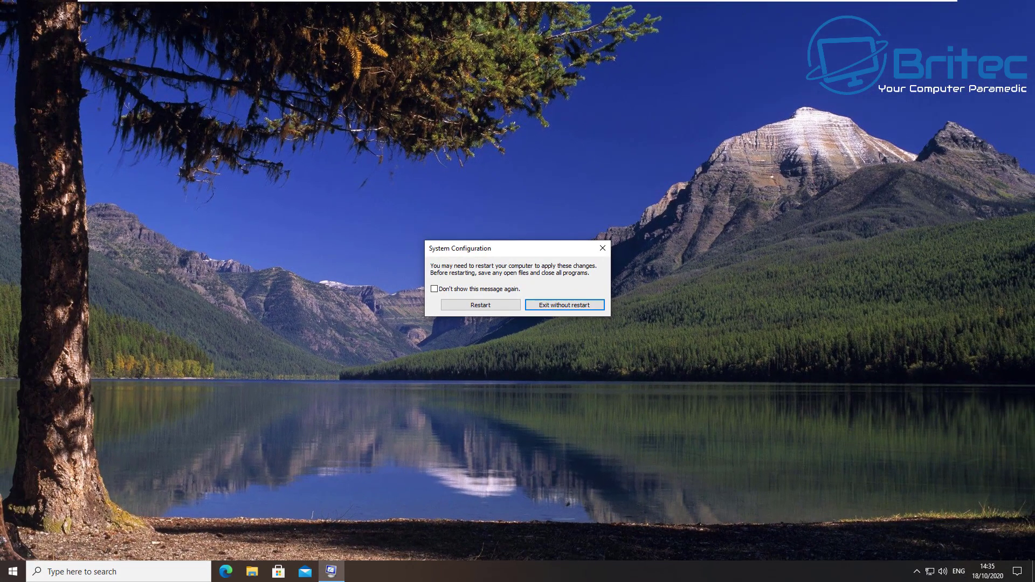
pyautogui.press('Return')
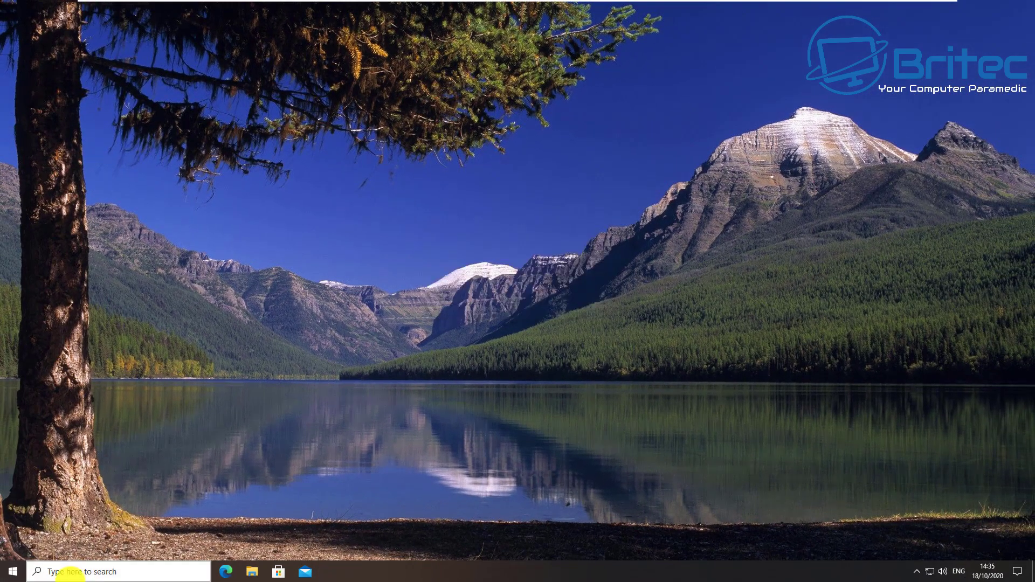
# Reopen System Configuration by searching for msconfig.
pyautogui.click(69, 570)
pyautogui.write('msconfig')
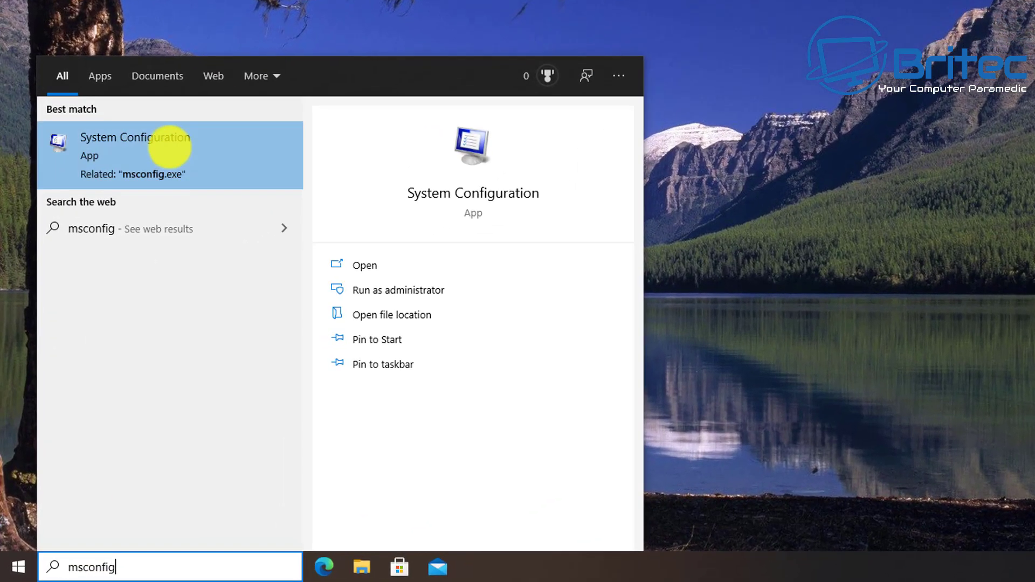
pyautogui.click(152, 199)
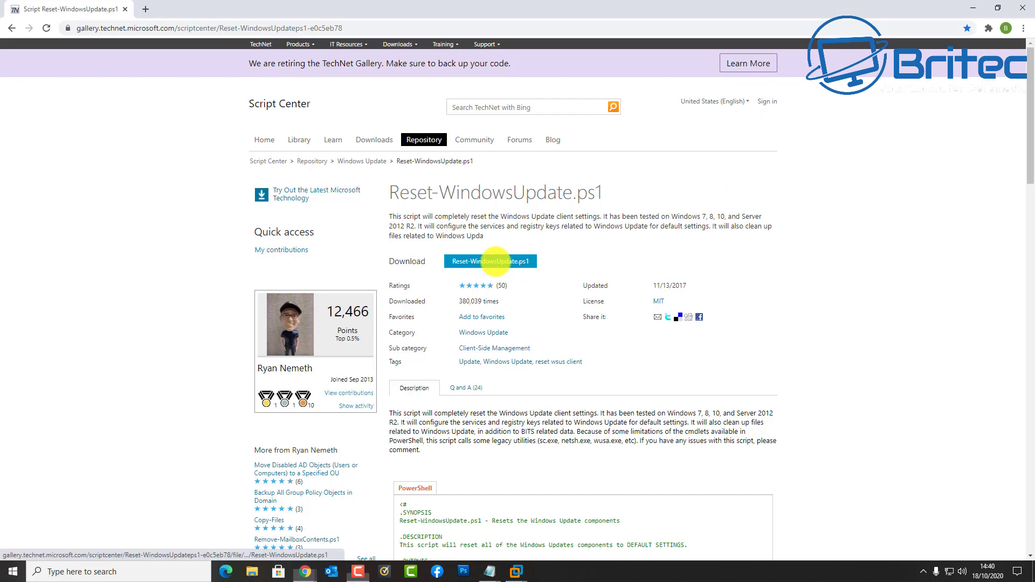
# Download Reset-WindowsUpdate.ps1 from TechNet Gallery, agreeing to the MIT licence.
pyautogui.click(494, 261)
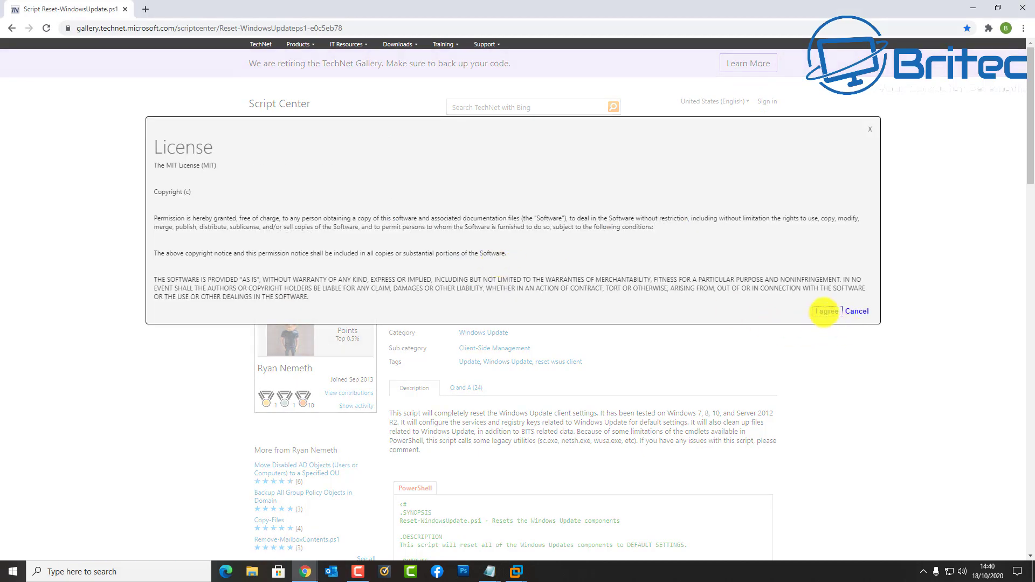
pyautogui.click(826, 312)
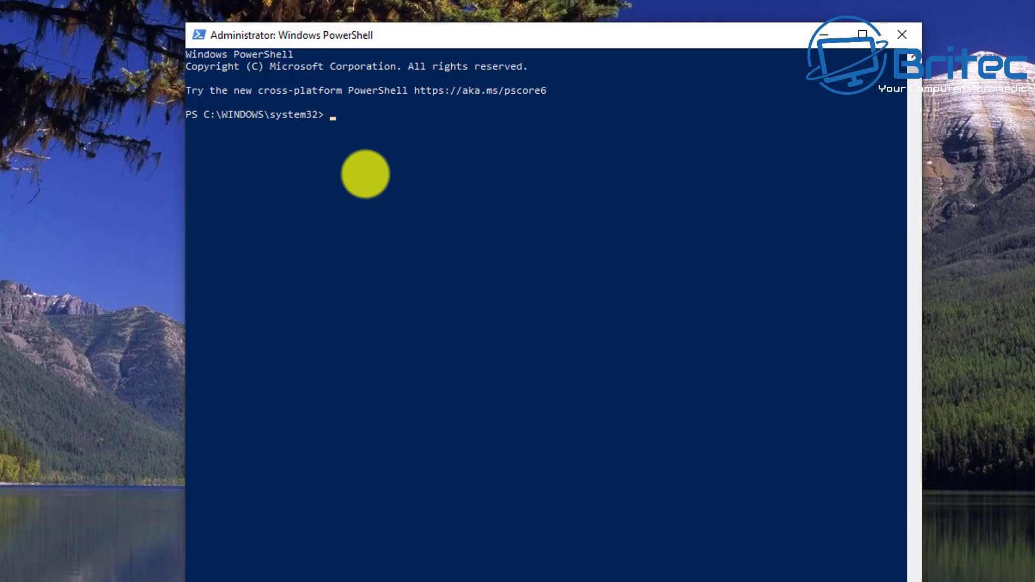
# Check the execution policy, set it to Unrestricted with Y, and confirm with Get-ExecutionPolicy.
pyautogui.write('Get-ExecutionPolicy')
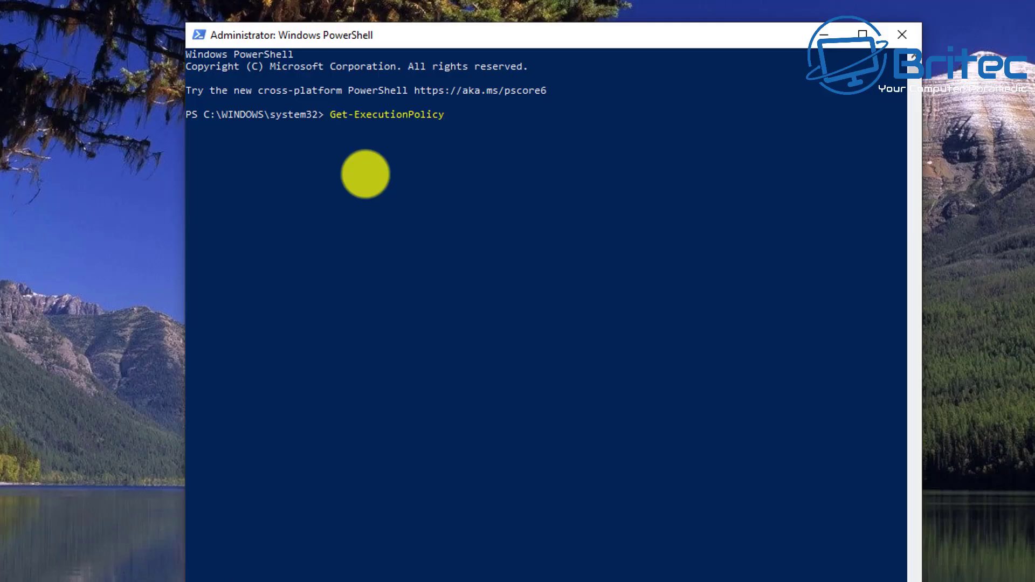
pyautogui.press('Return')
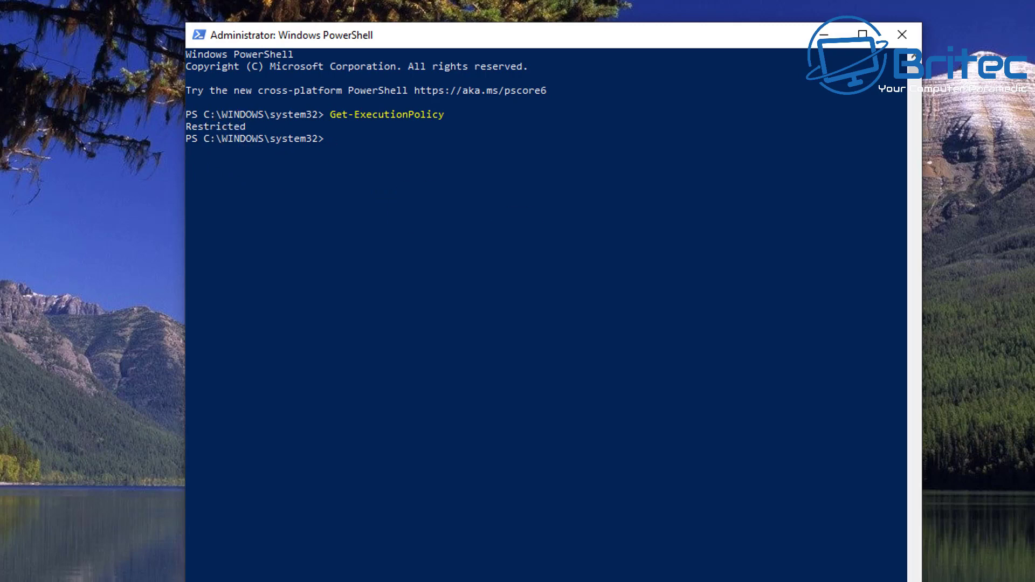
pyautogui.rightClick(354, 208)
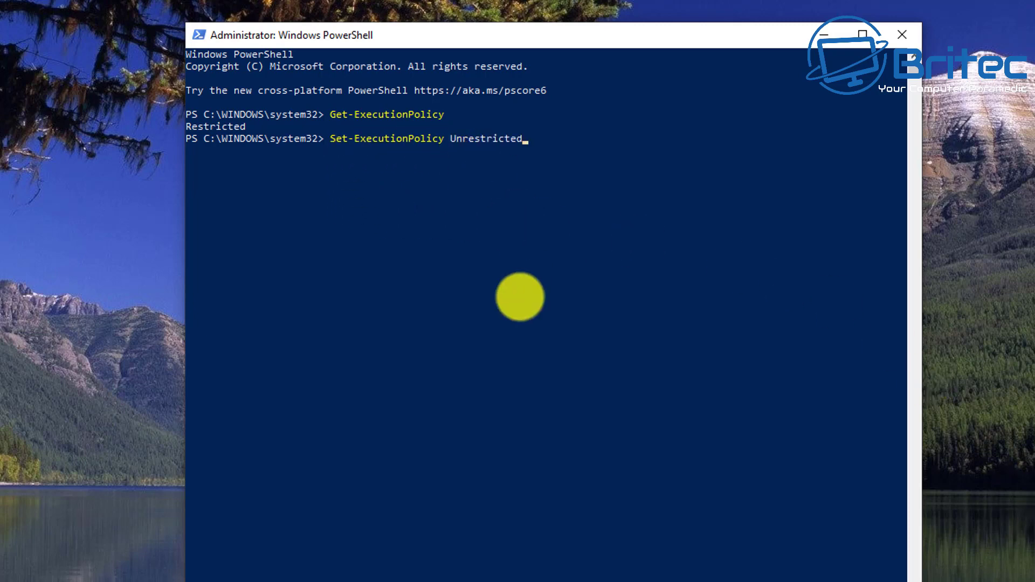
pyautogui.press('Return')
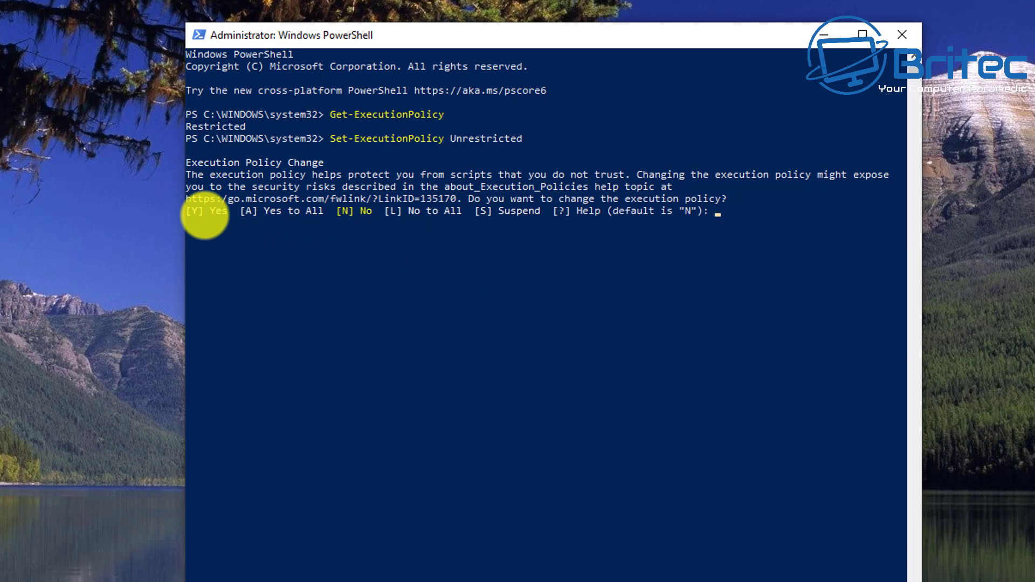
pyautogui.write('y')
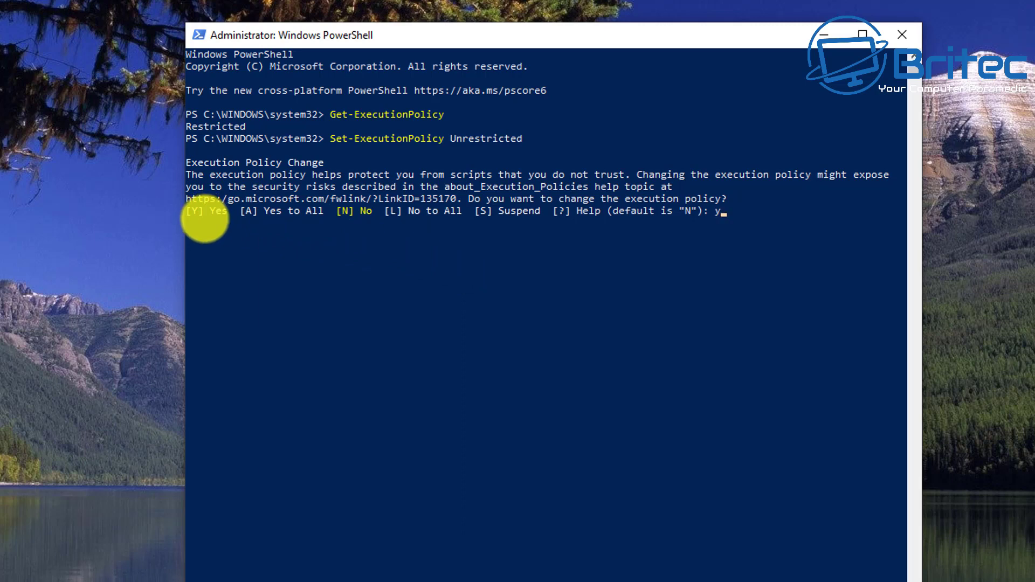
pyautogui.press('Return')
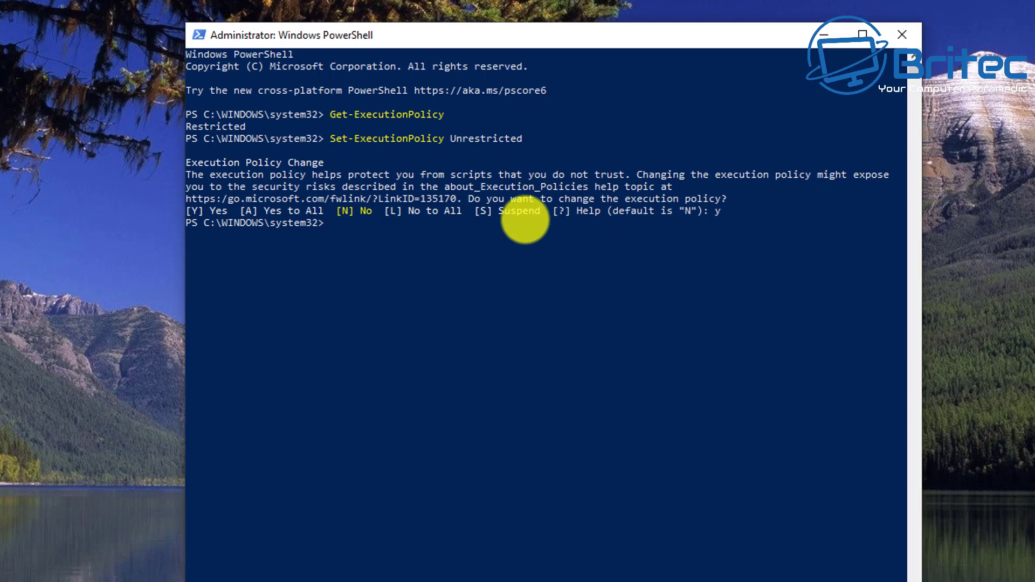
pyautogui.press('Up')
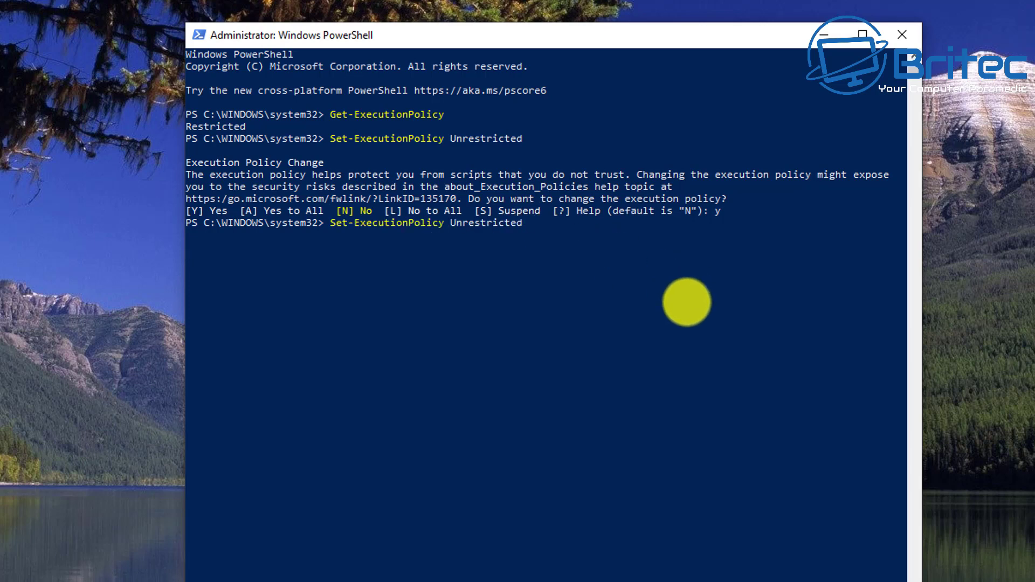
pyautogui.press('Up')
pyautogui.press('Return')
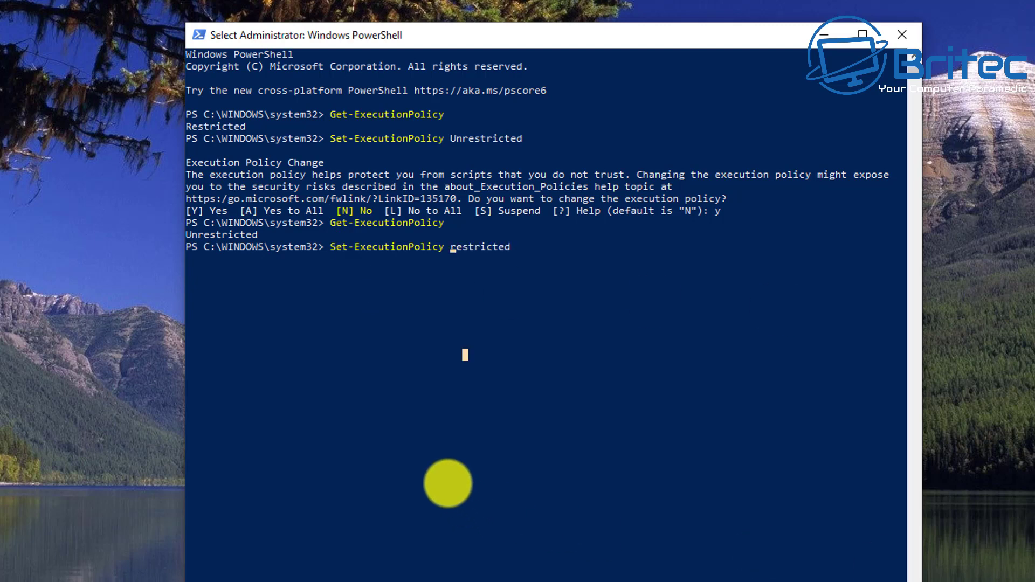
# Copy the Set-ExecutionPolicy restricted command for later, run it, and decline with N.
pyautogui.press('Escape')
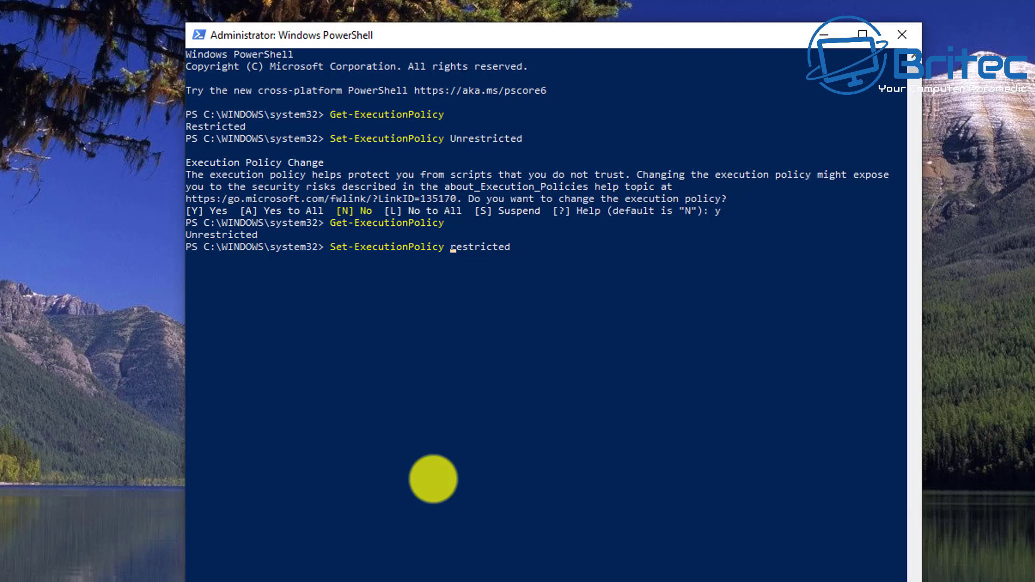
pyautogui.click(512, 247)
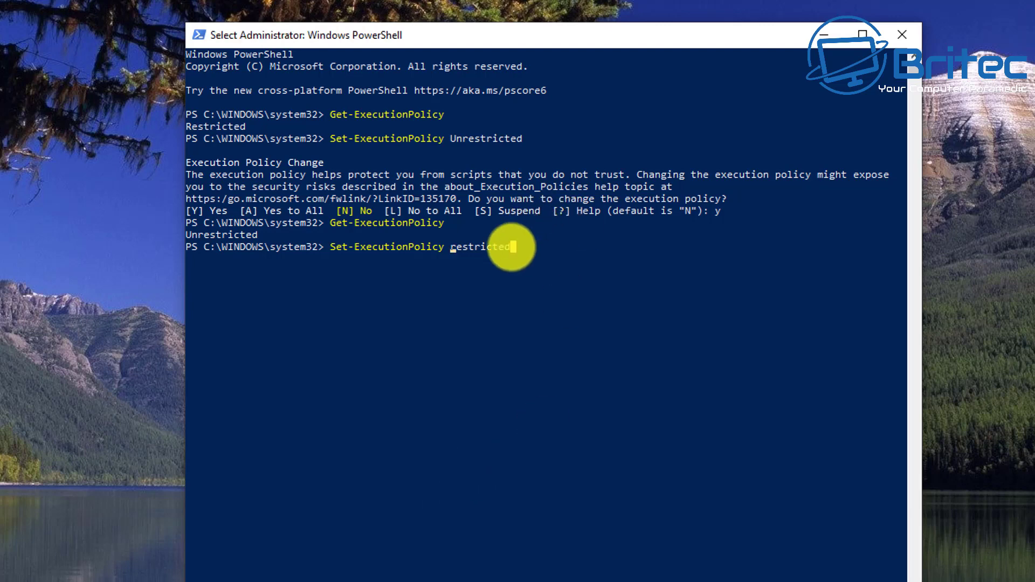
pyautogui.press('Escape')
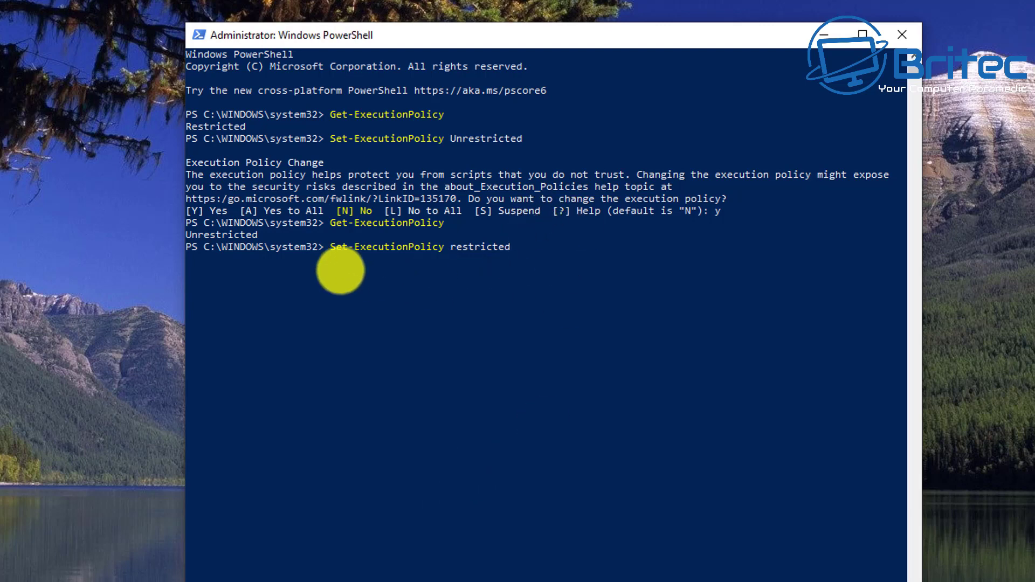
pyautogui.click(357, 248)
pyautogui.moveTo(512, 248); pyautogui.dragTo(332, 249)
pyautogui.rightClick(345, 247)
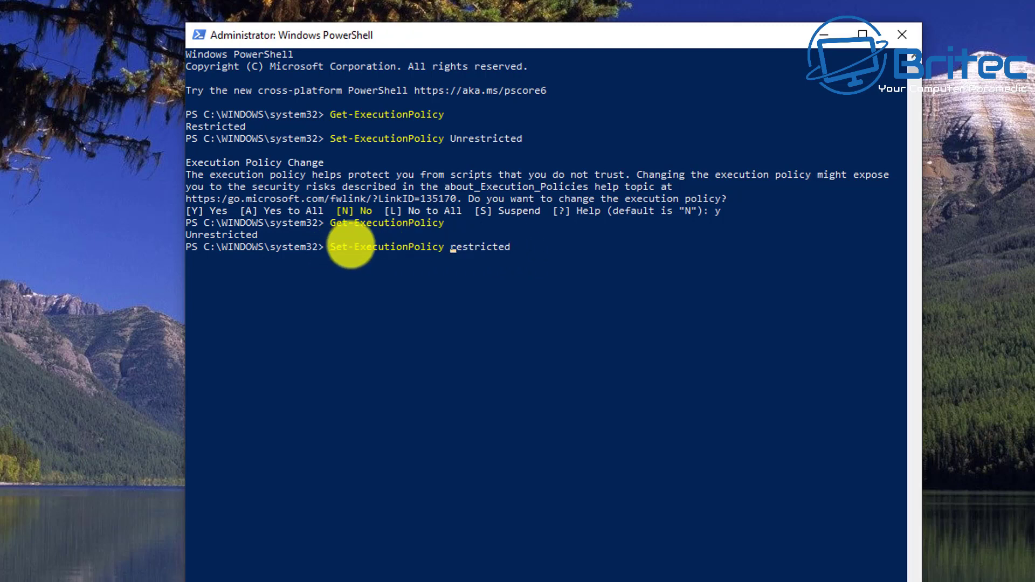
pyautogui.click(492, 283)
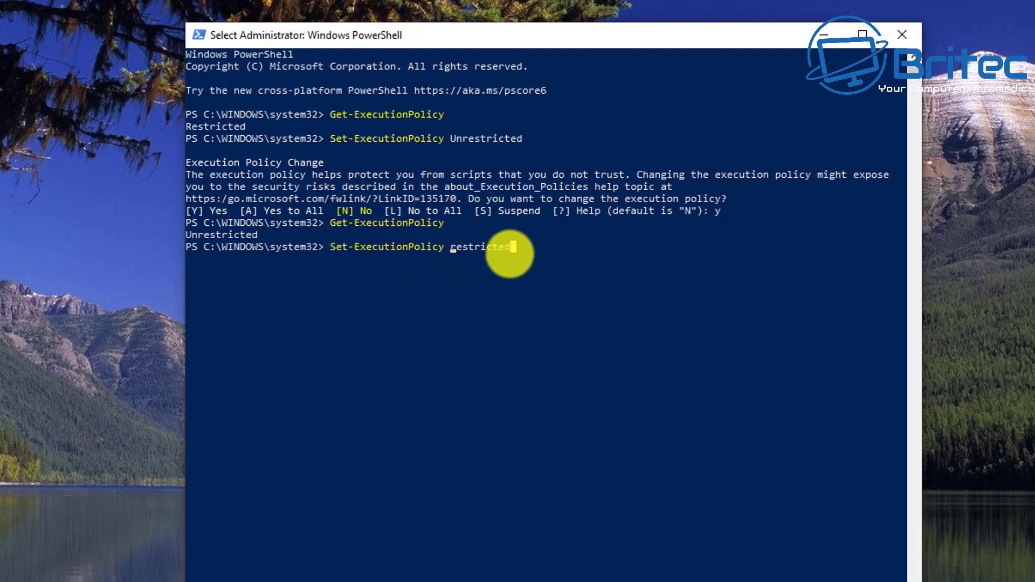
pyautogui.rightClick(510, 253)
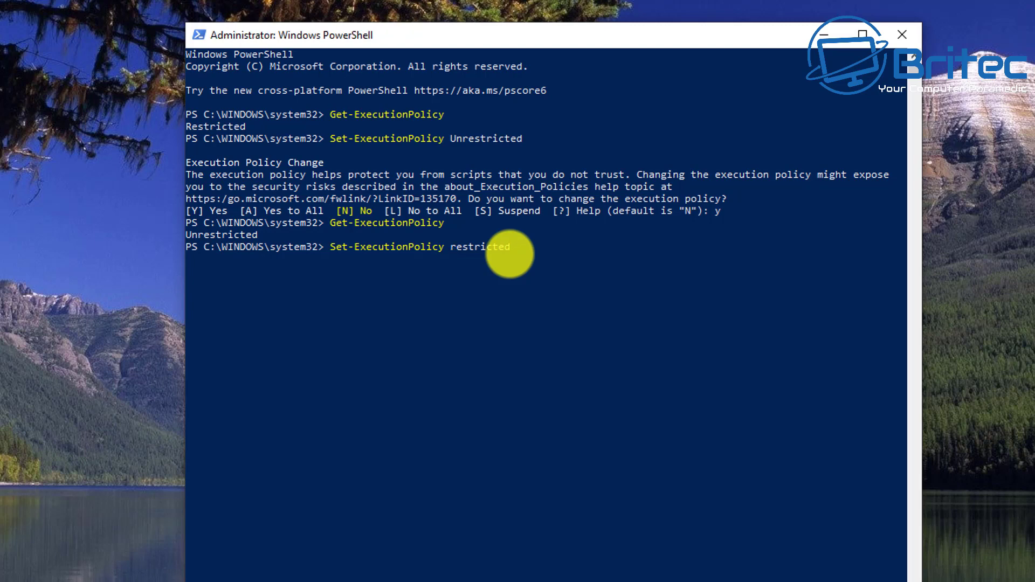
pyautogui.press('Return')
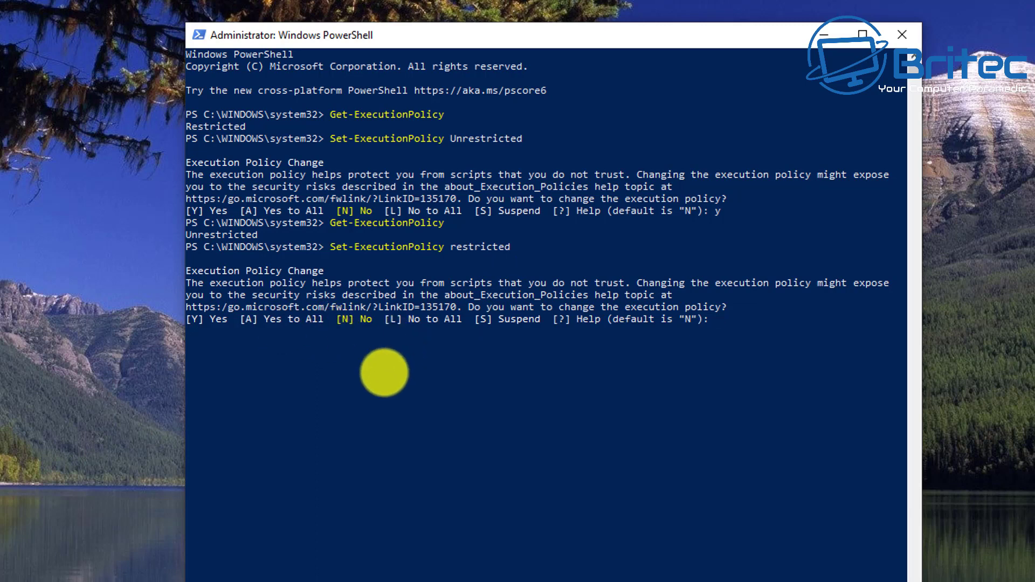
pyautogui.write('n')
pyautogui.press('Return')
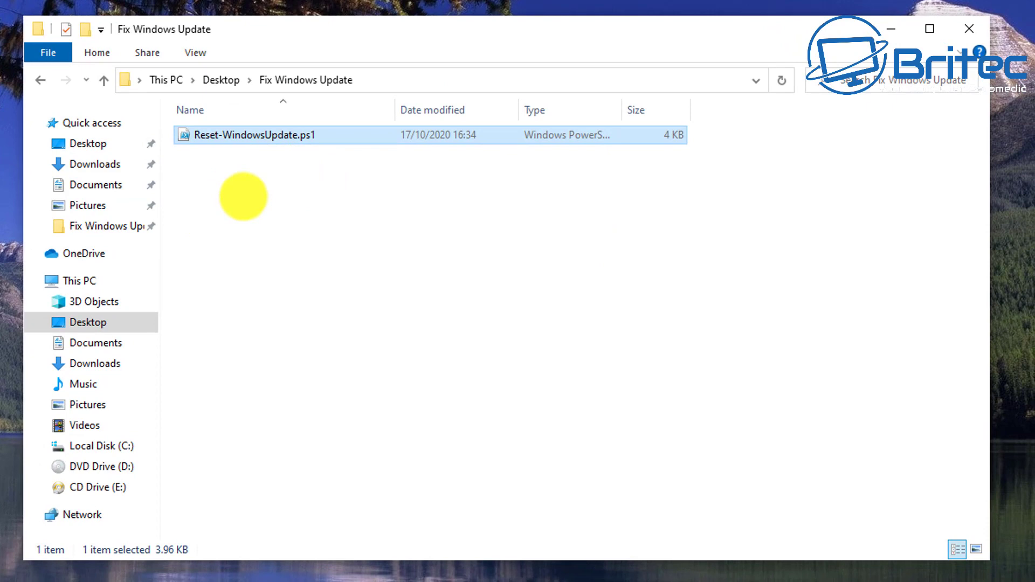
# Open an administrator PowerShell in the Fix Windows Update folder containing Reset-WindowsUpdate.ps1.
pyautogui.click(249, 176)
pyautogui.click(243, 134)
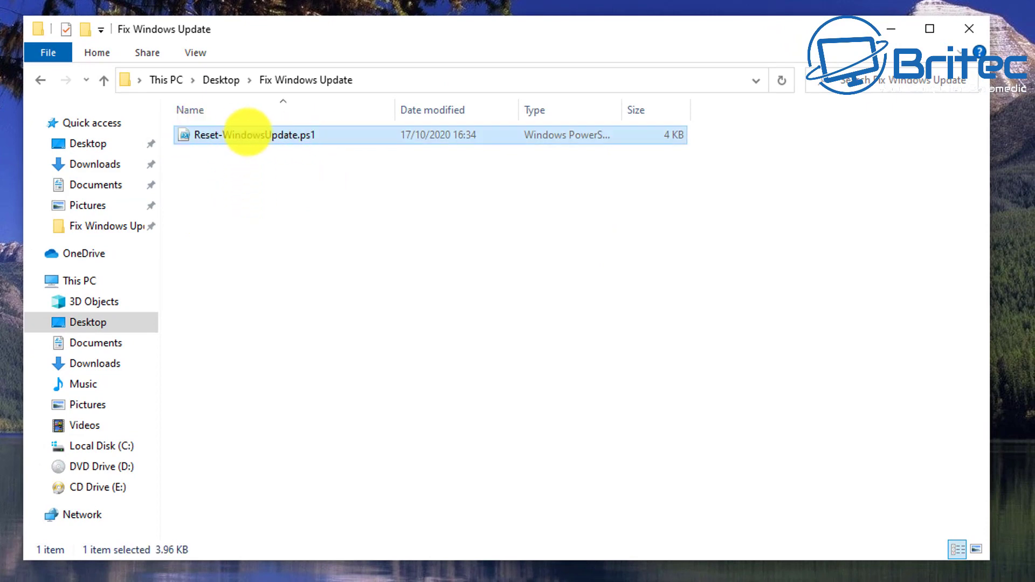
pyautogui.click(48, 53)
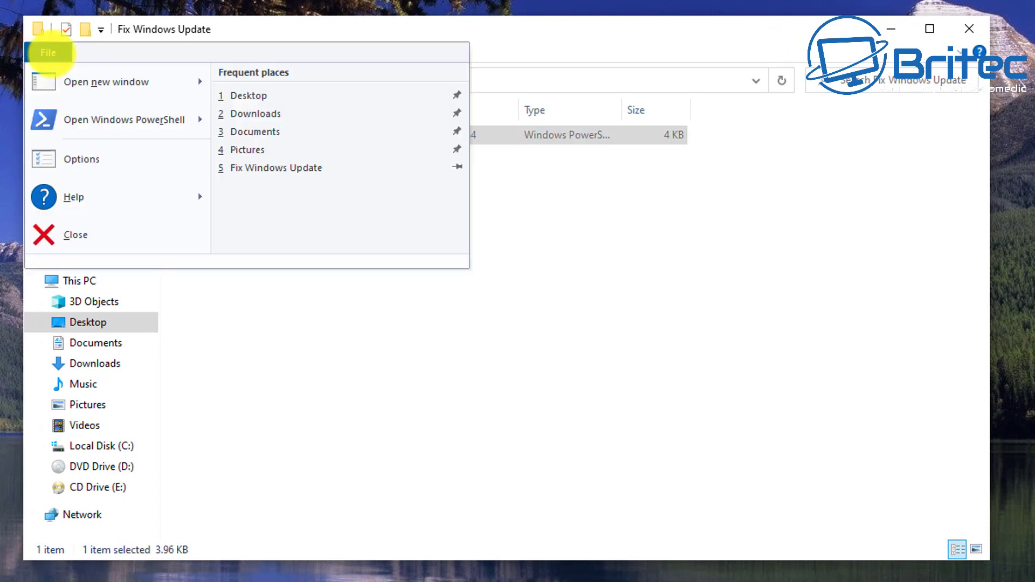
pyautogui.moveTo(76, 118)
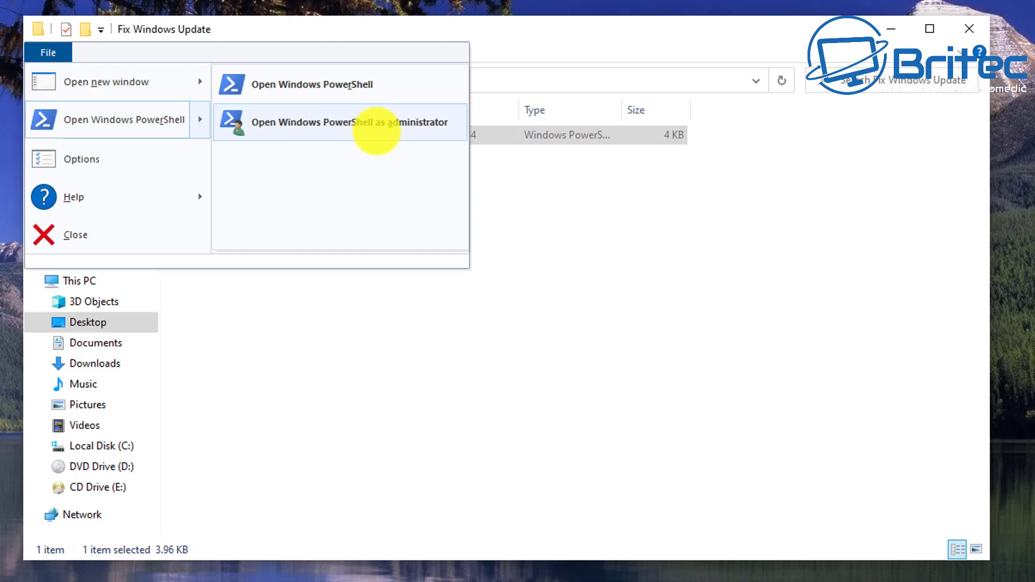
pyautogui.click(376, 122)
pyautogui.click(404, 389)
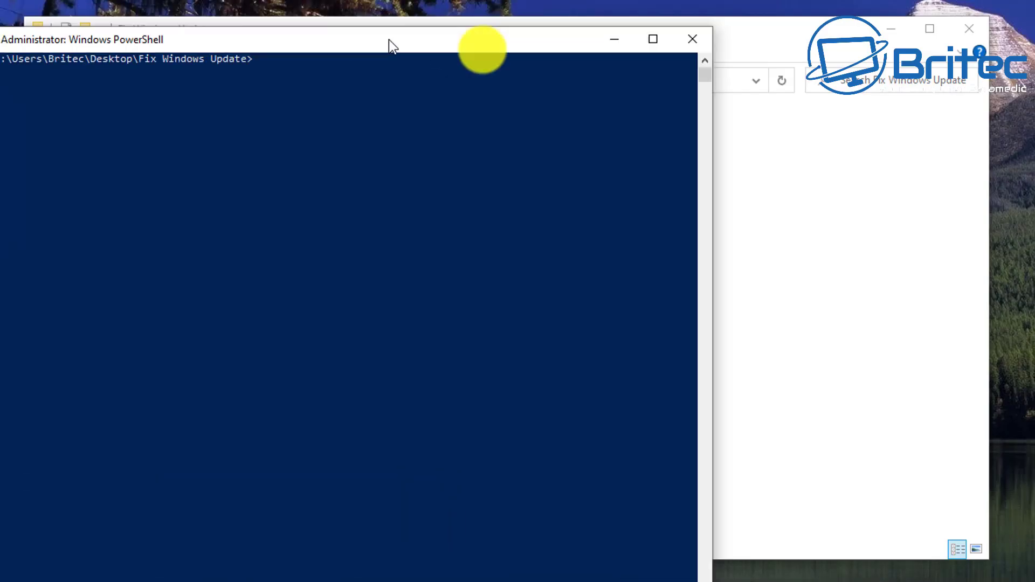
pyautogui.moveTo(388, 44); pyautogui.dragTo(545, 1)
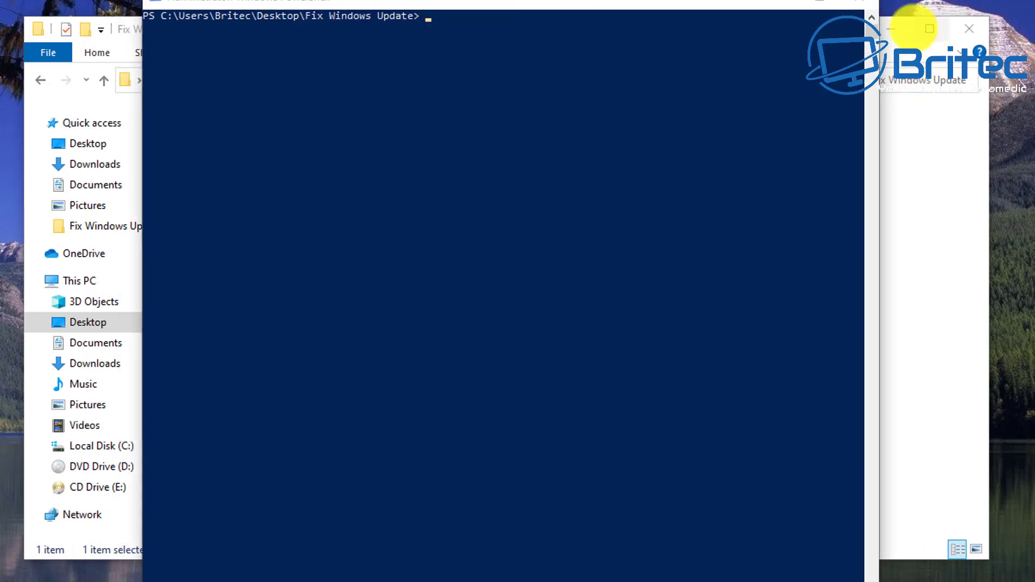
# List the folder with dir and run .\Reset-WindowsUpdate.ps1 to completion.
pyautogui.click(889, 28)
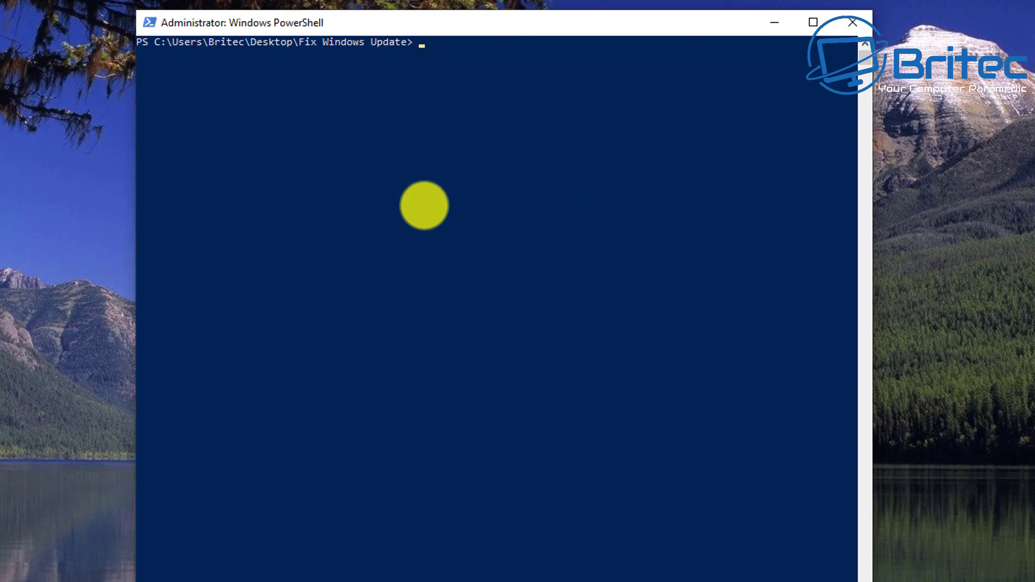
pyautogui.write('dir')
pyautogui.press('Return')
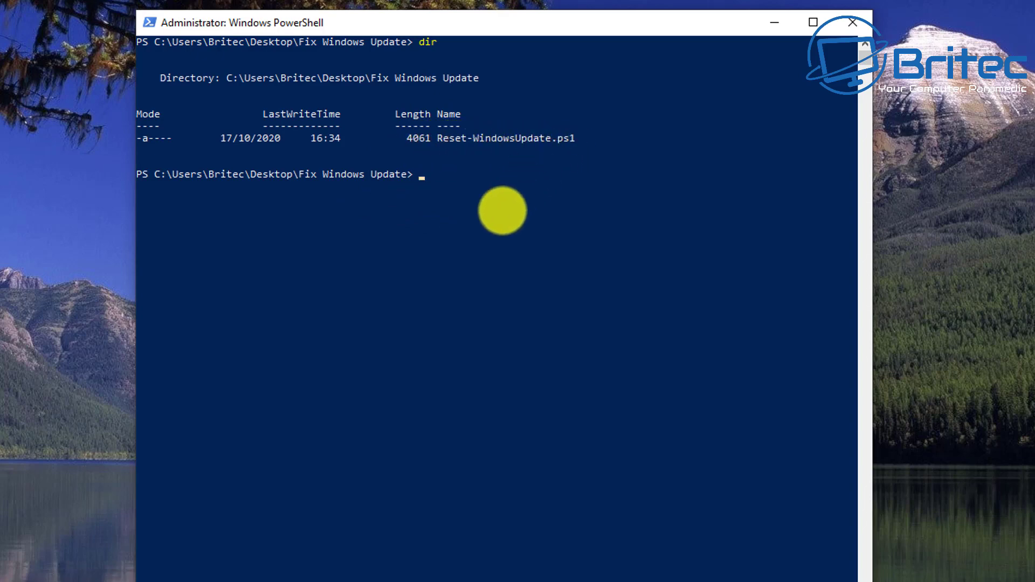
pyautogui.write('.\\Reset-WindowsUpdat')
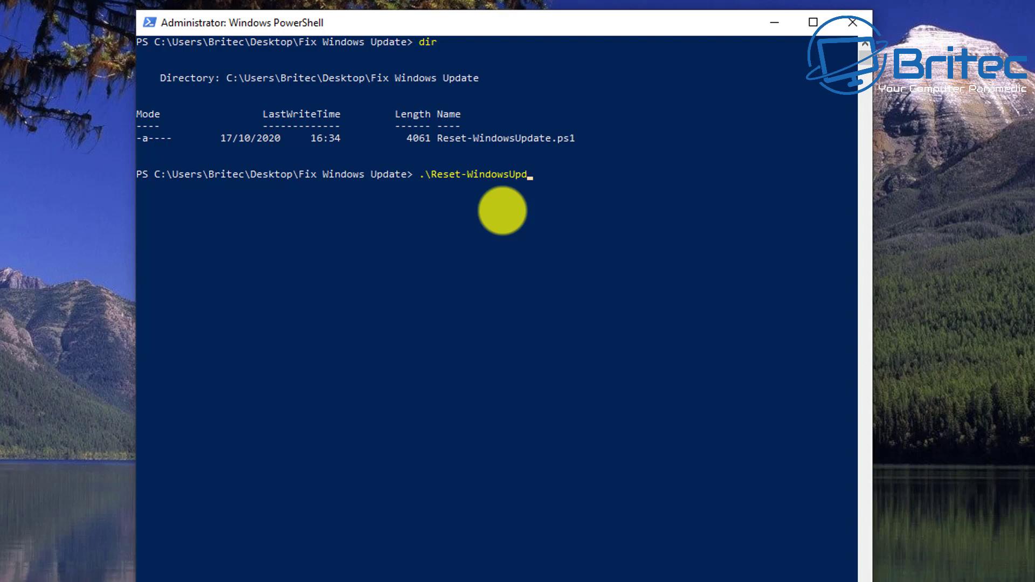
pyautogui.write('e.ps1')
pyautogui.press('Return')
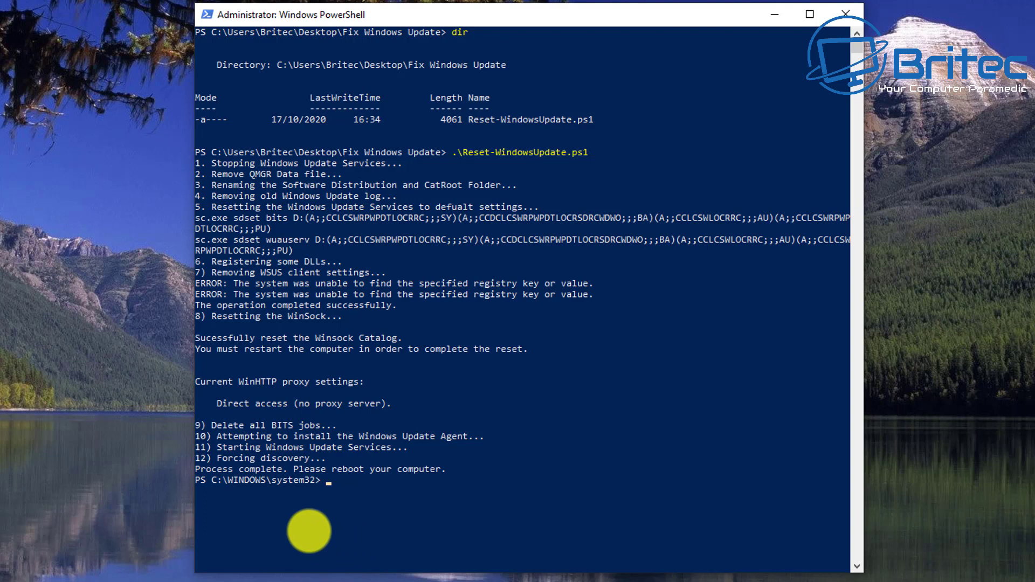
# Set the execution policy back to Restricted, confirming with Y.
pyautogui.rightClick(334, 531)
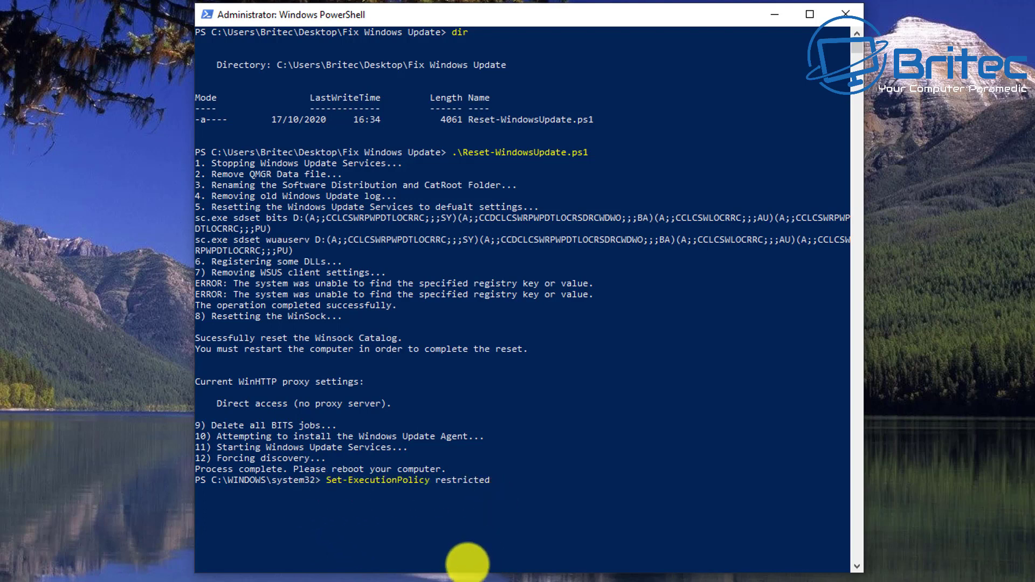
pyautogui.press('Return')
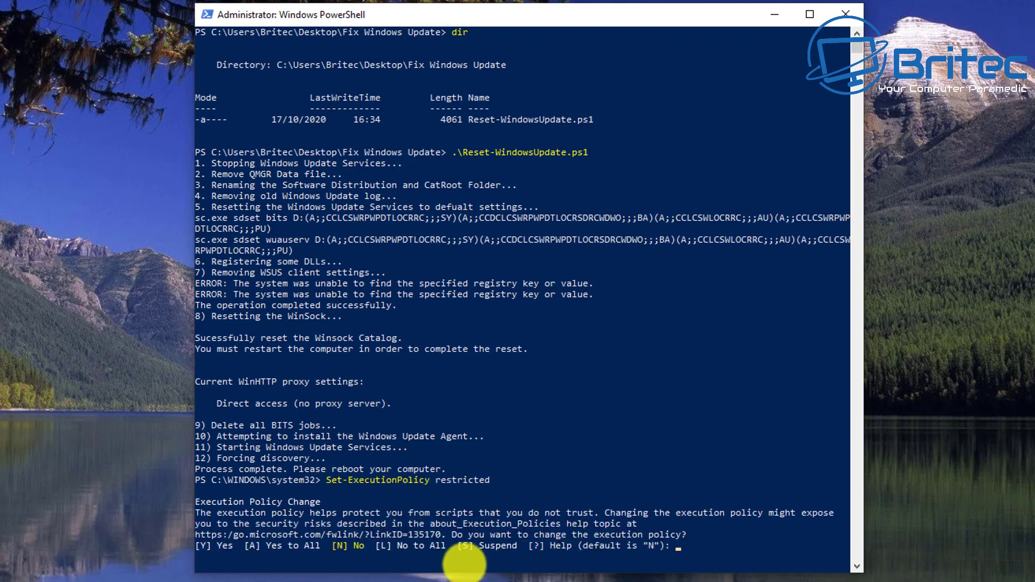
pyautogui.write('y')
pyautogui.press('Return')
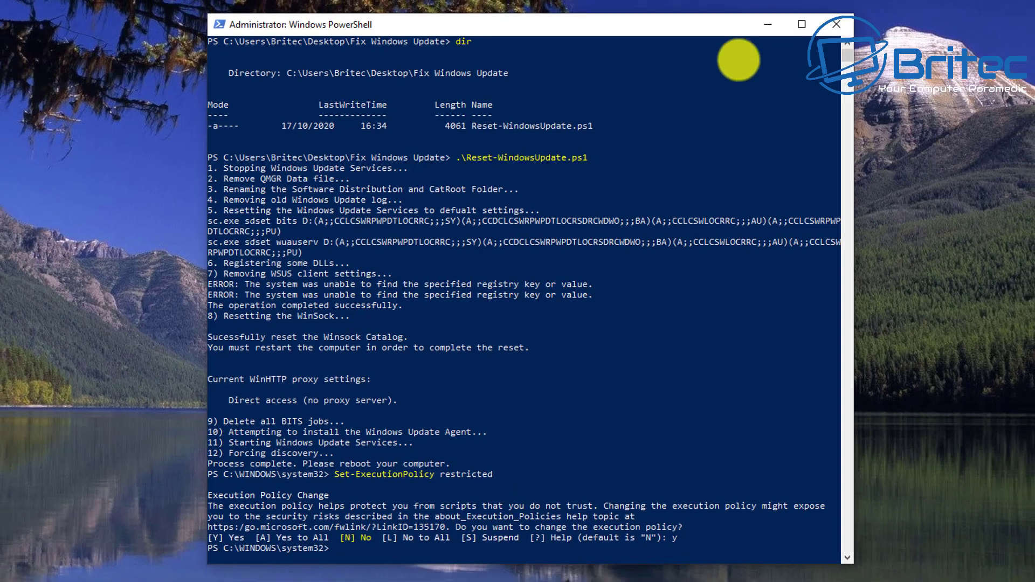
# Close PowerShell and restart Windows from the Start menu's Power options.
pyautogui.click(845, 14)
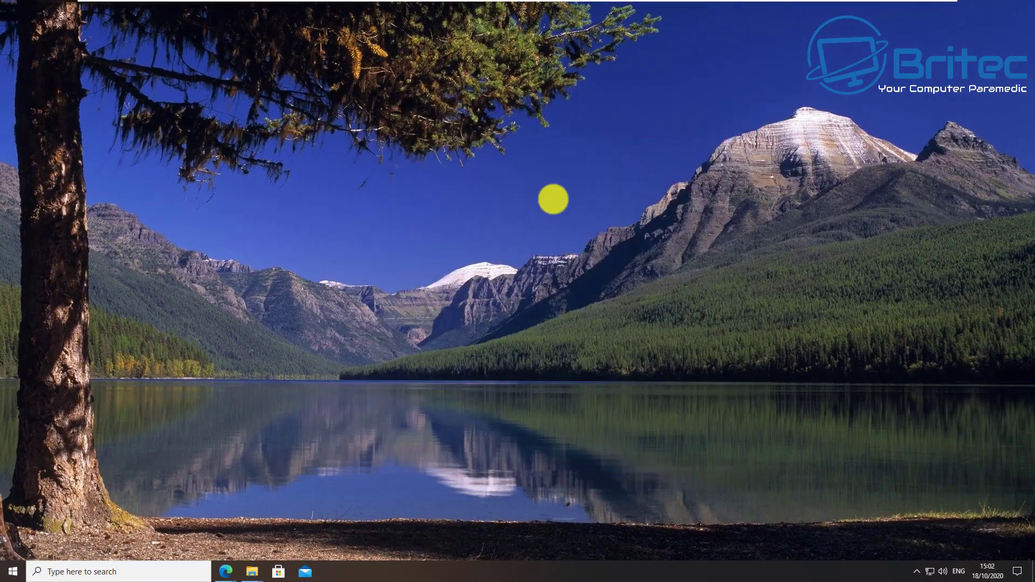
pyautogui.click(12, 569)
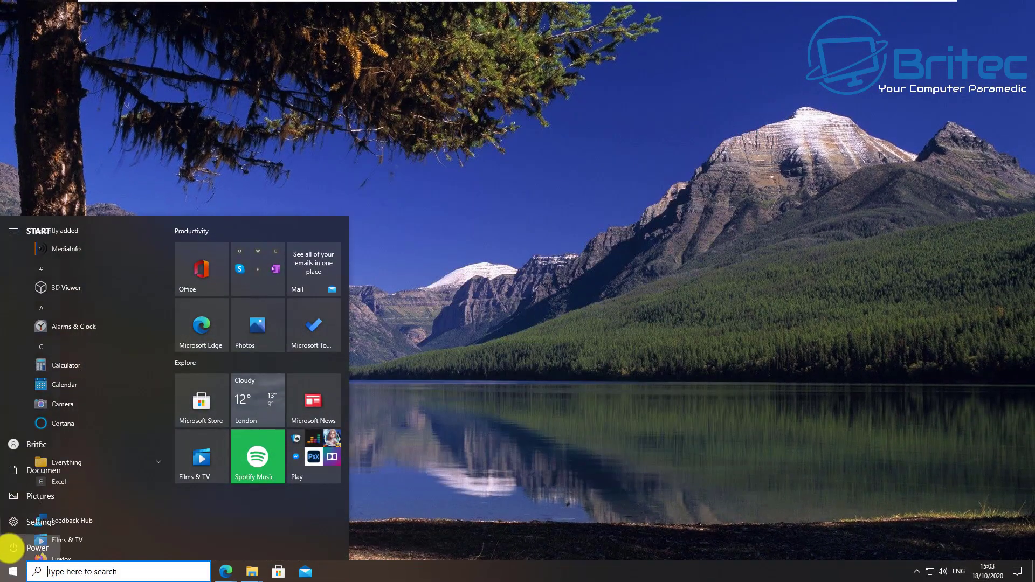
pyautogui.click(13, 548)
pyautogui.click(39, 526)
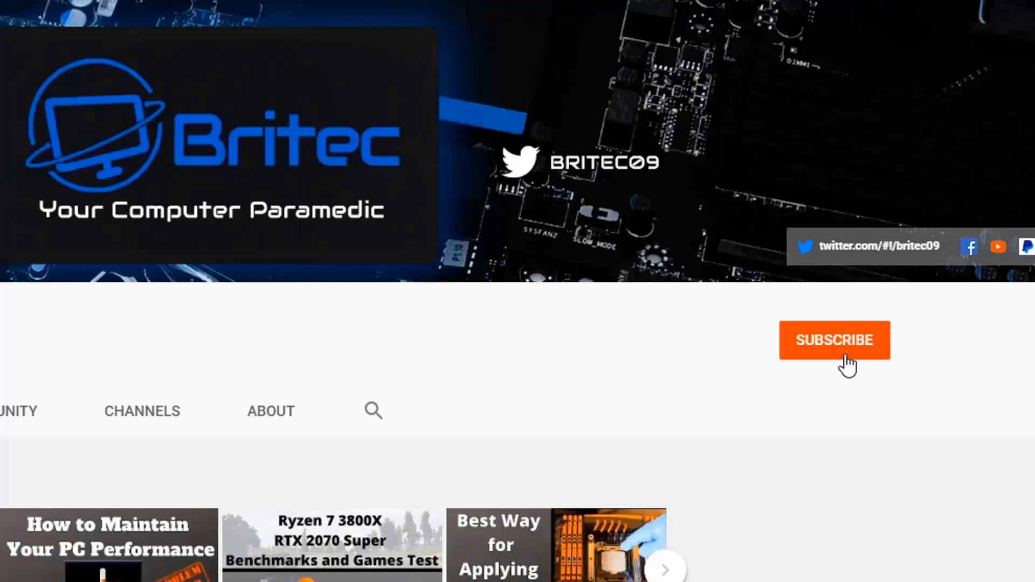
# Subscribe to the Britec channel and set its notification bell to All.
pyautogui.click(847, 367)
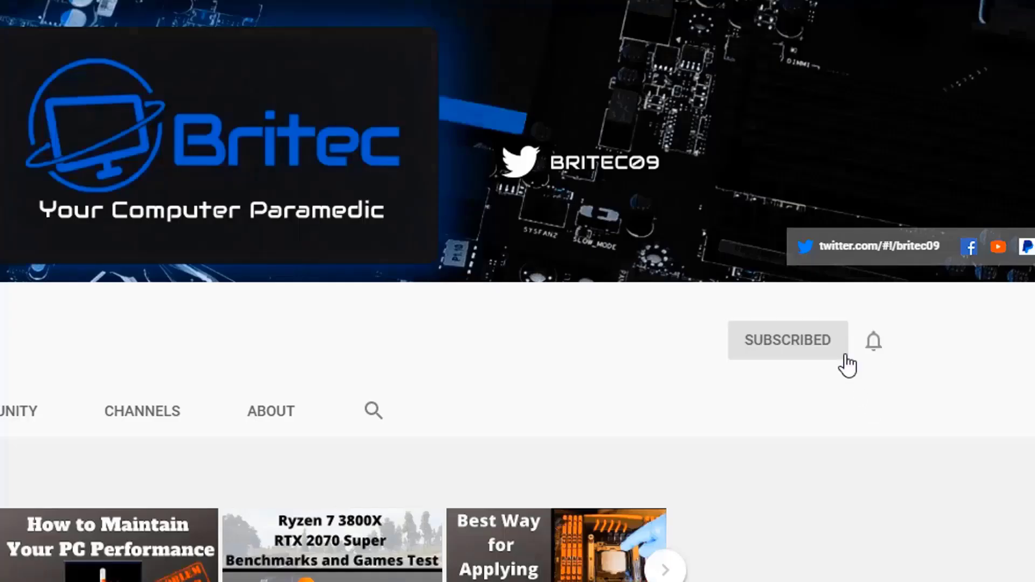
pyautogui.click(874, 345)
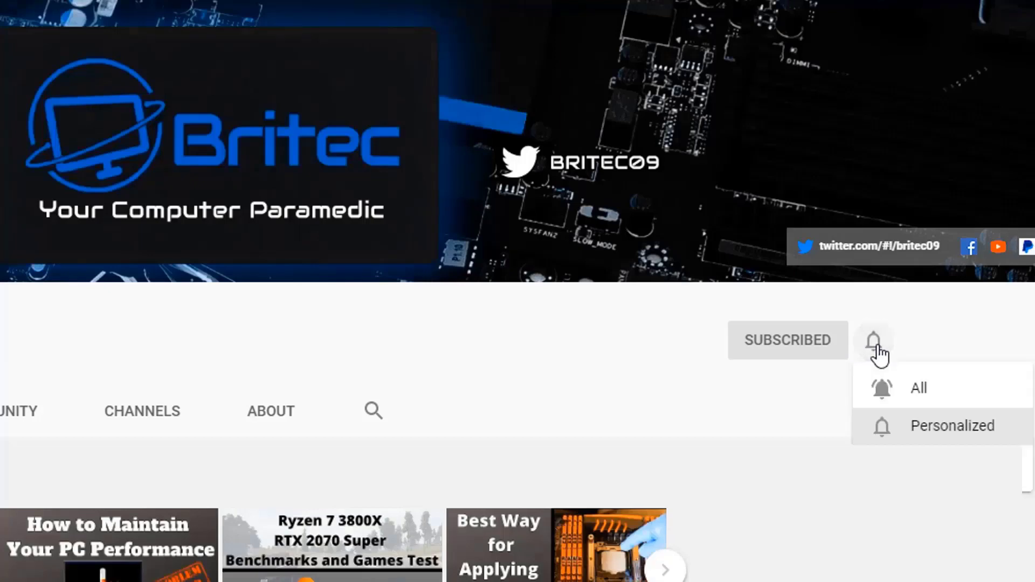
pyautogui.click(898, 386)
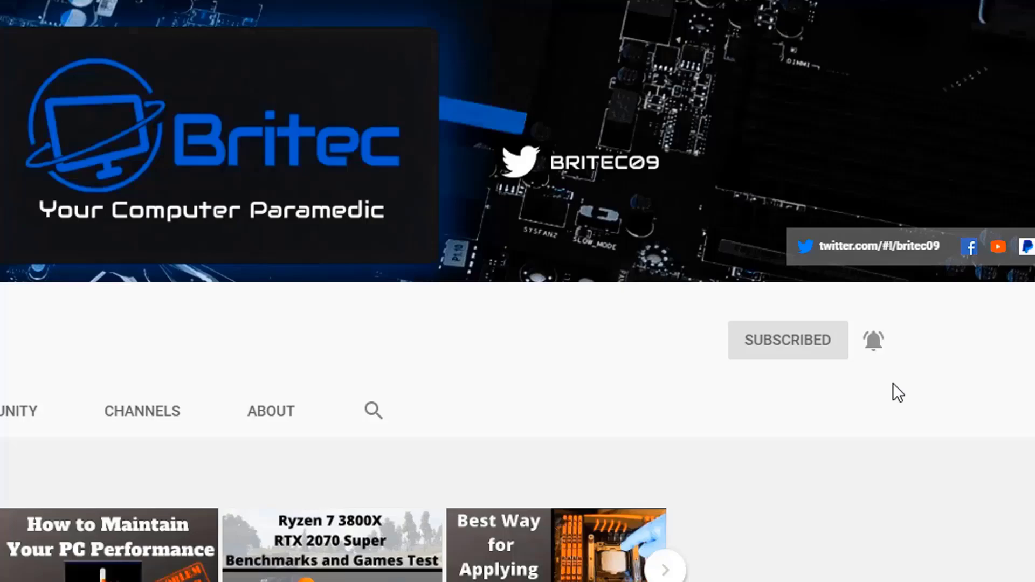